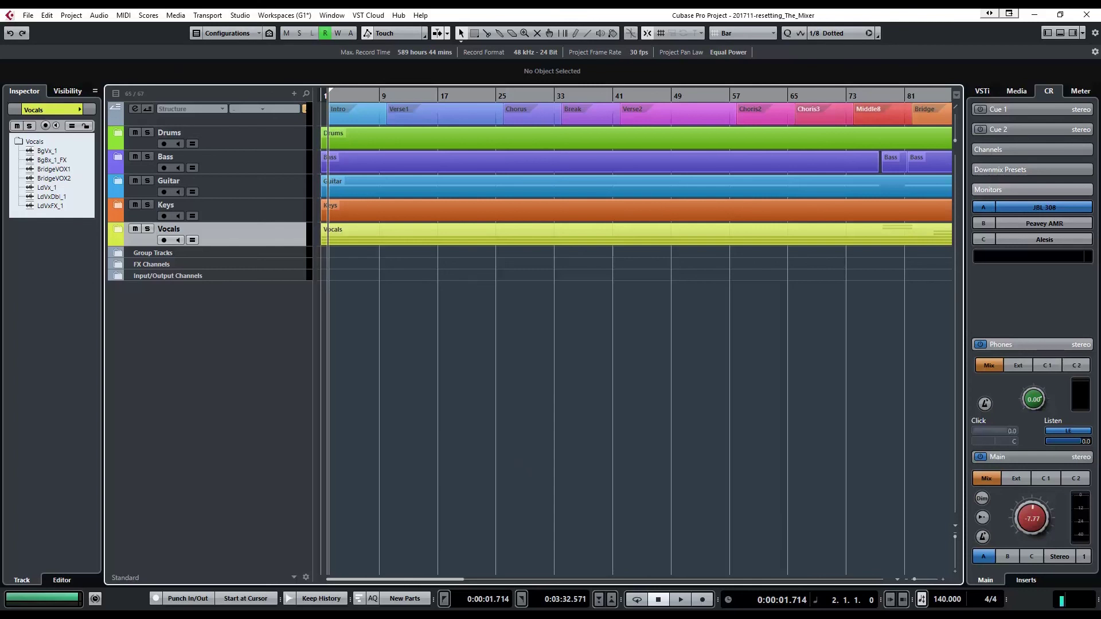
- Open the MixConsole, move it to the top, widen it, then play and stop the project
key("F3")
left_click_drag(226, 245, 474, 53)
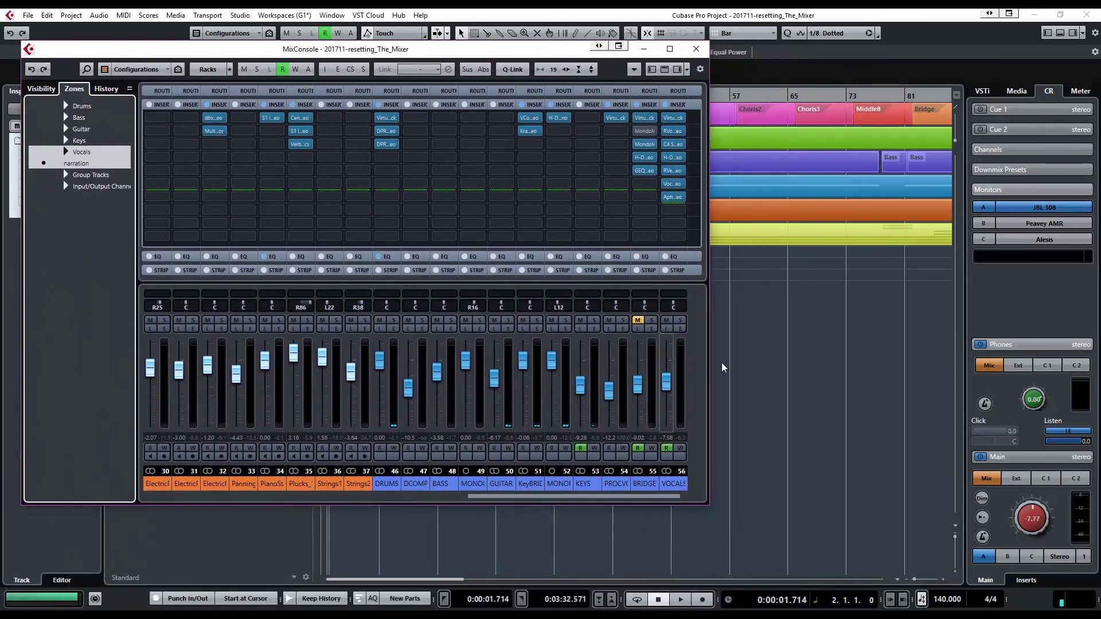
left_click_drag(710, 368, 1054, 414)
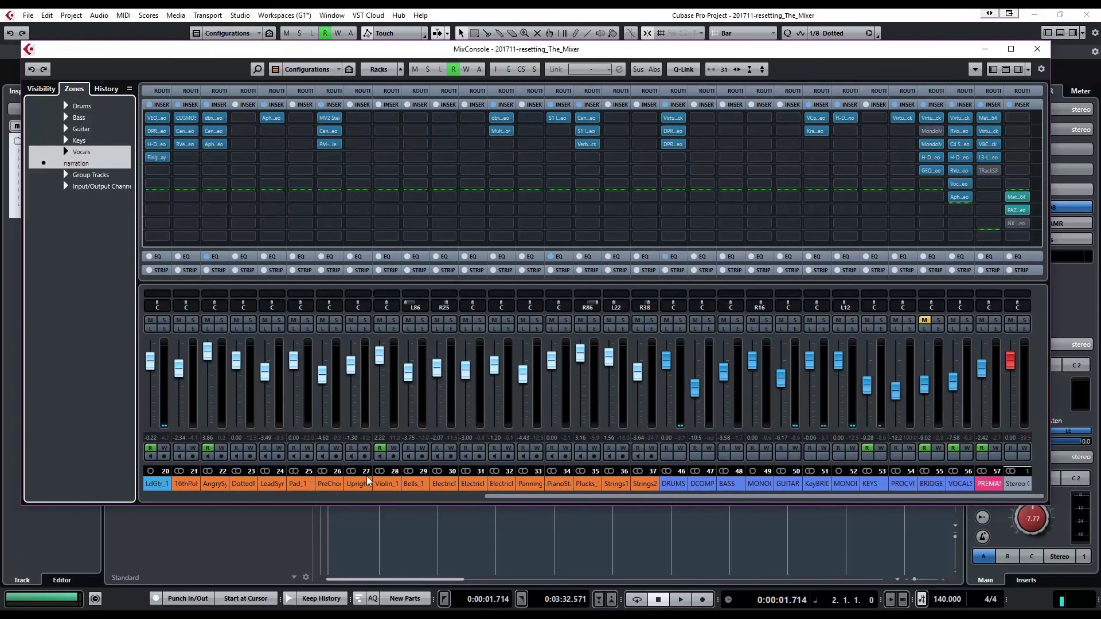
key("space")
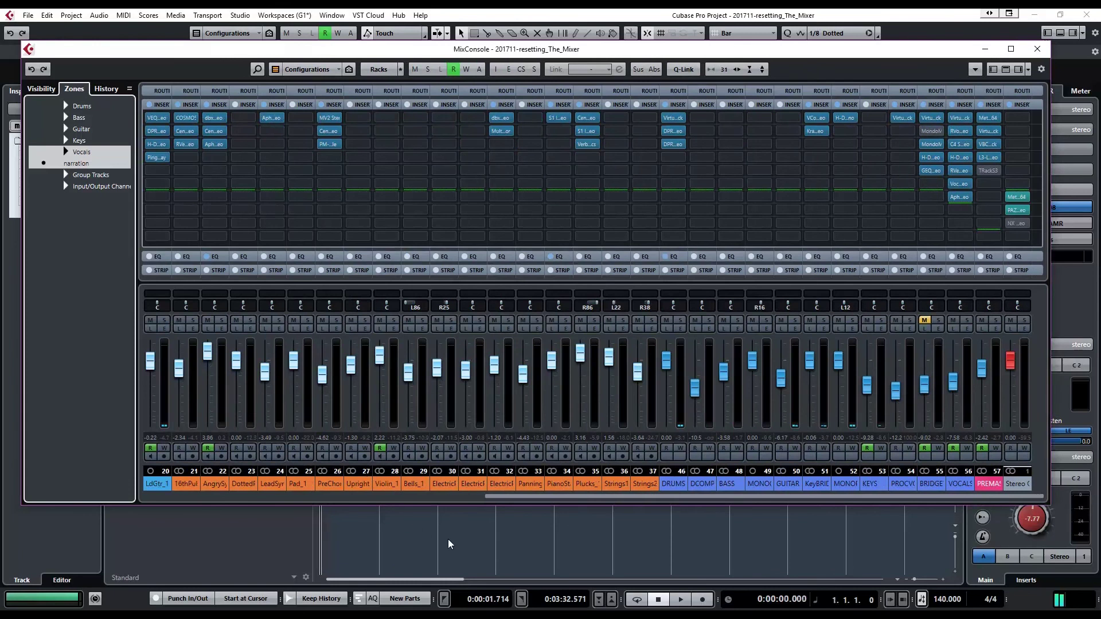
key("space")
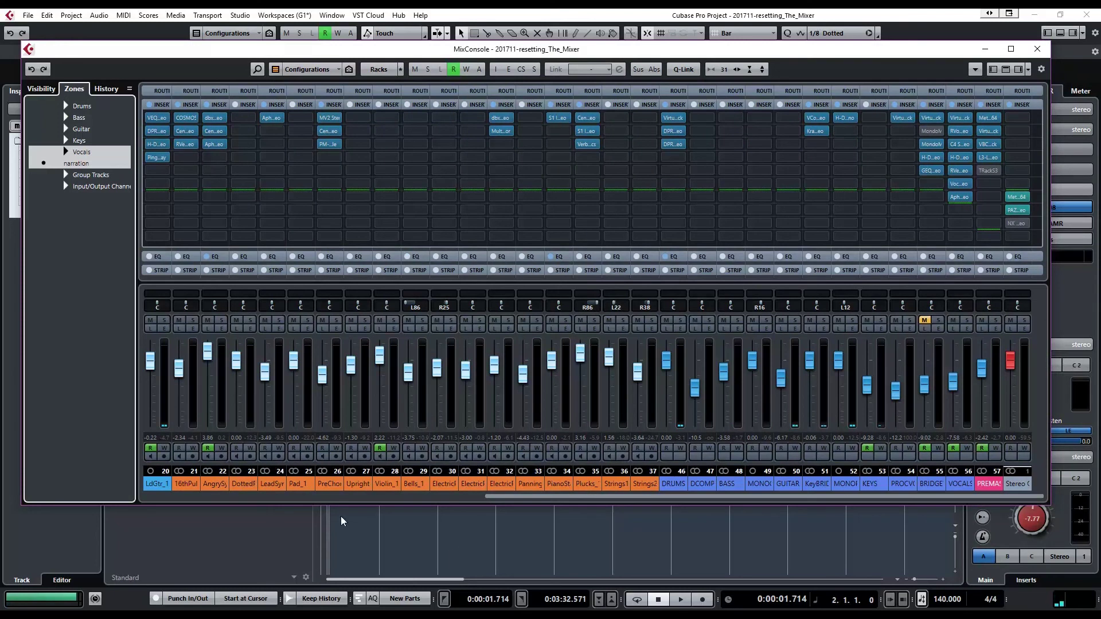
- Centre the pans of channels 3 and 4 and reset channel 4's fader to 0 dB
left_click(479, 500)
left_click_drag(479, 501, 124, 496)
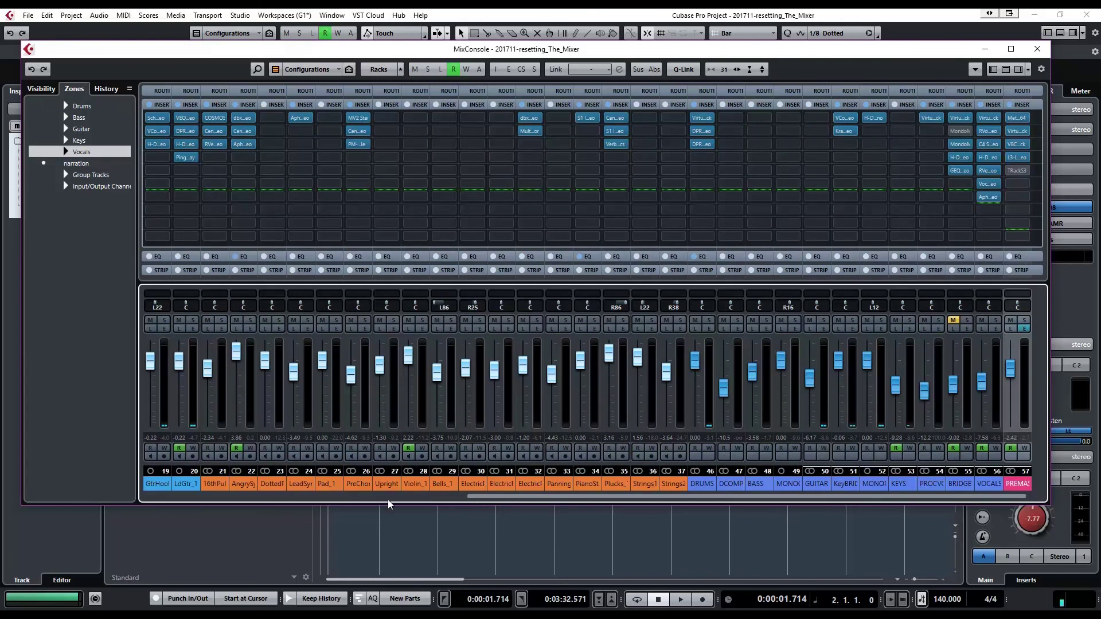
left_click_drag(124, 496, 293, 497)
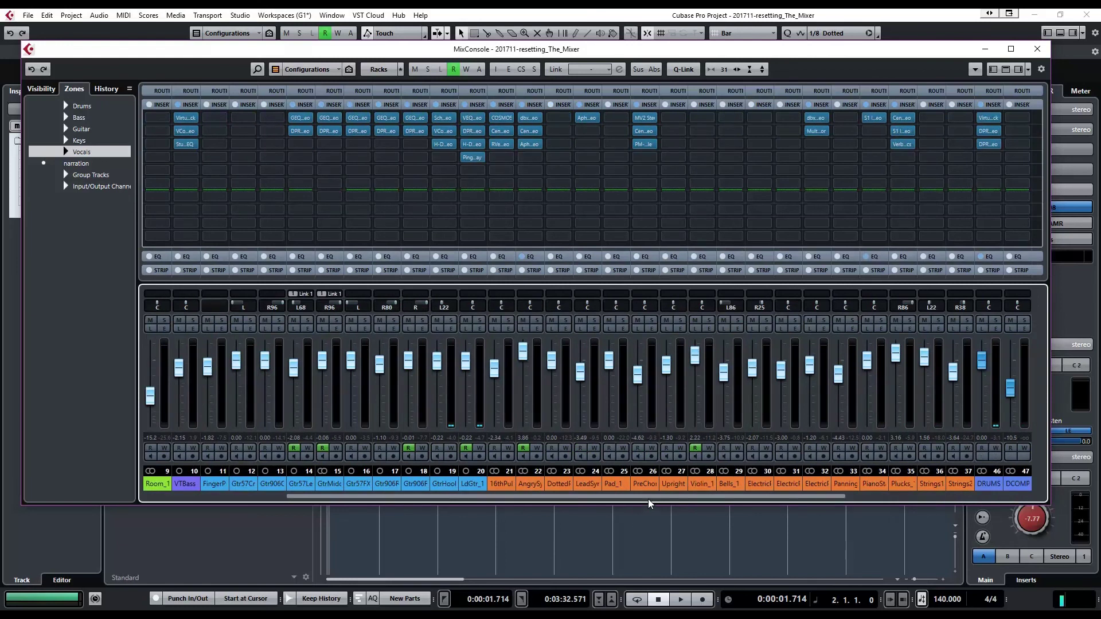
left_click_drag(408, 496, 186, 501)
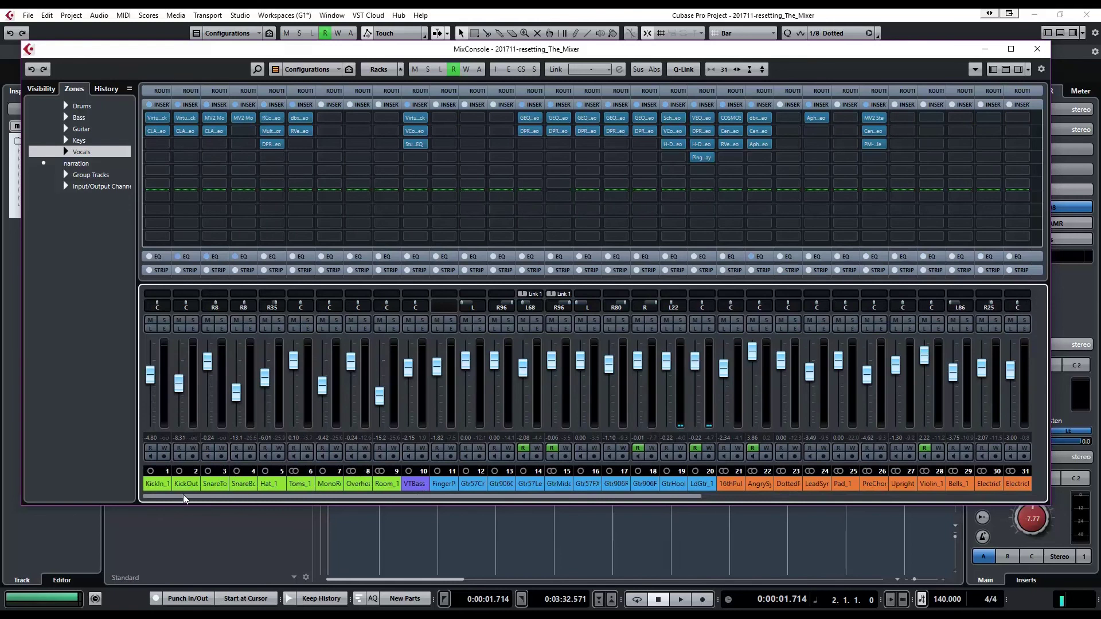
left_click(215, 307, "ctrl")
left_click(243, 306, "ctrl")
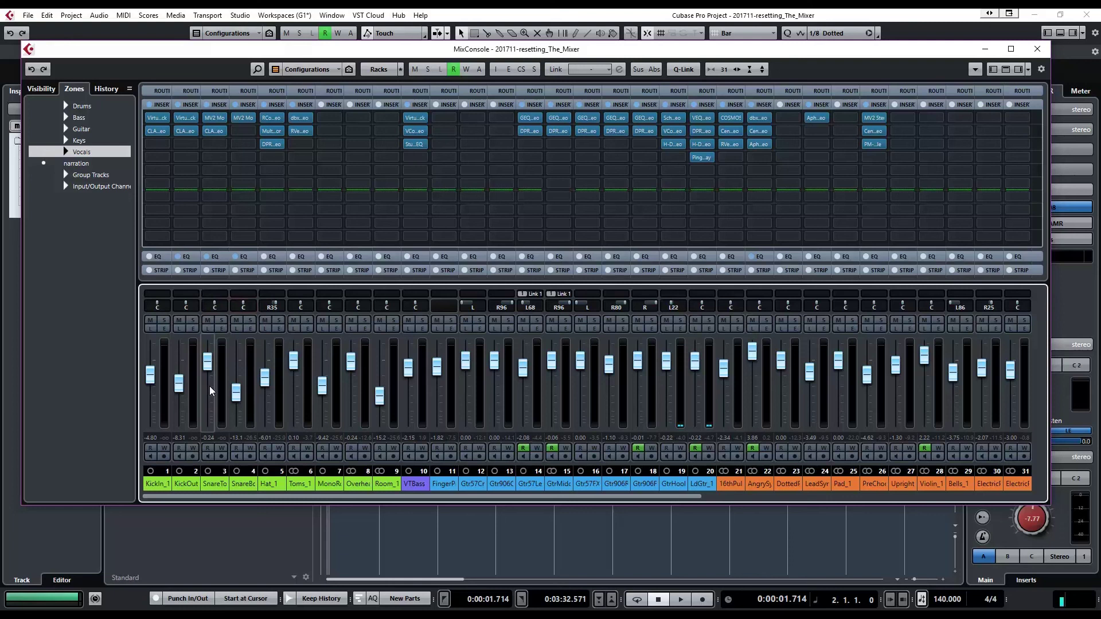
left_click(235, 401, "ctrl")
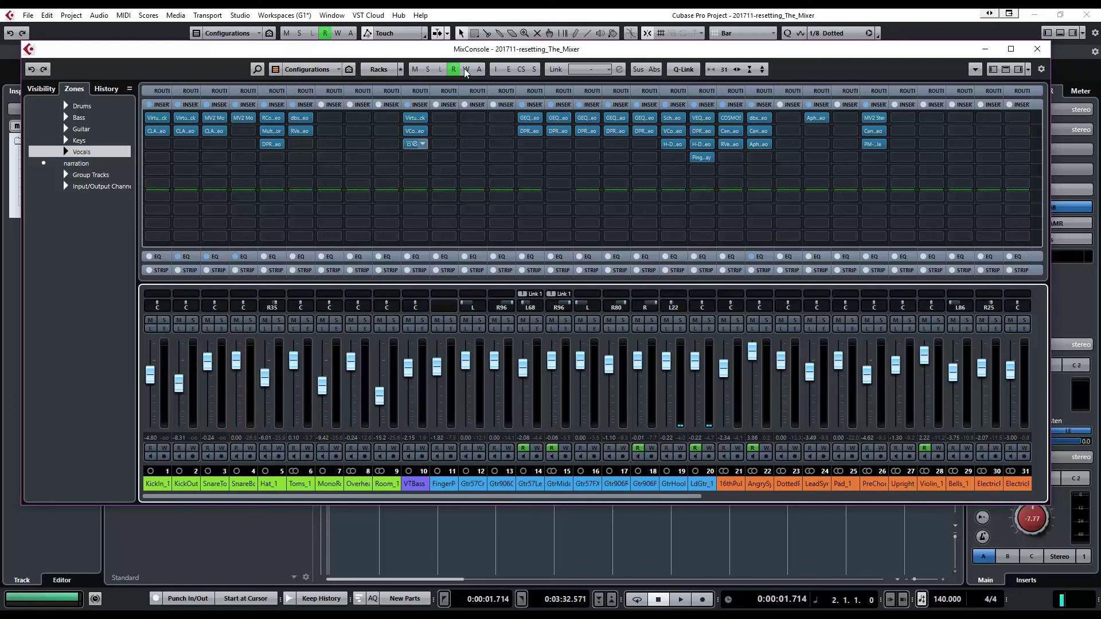
- Choose Reset MixConsole Channels… from the MixConsole Functions Menu
left_click_drag(468, 52, 456, 44)
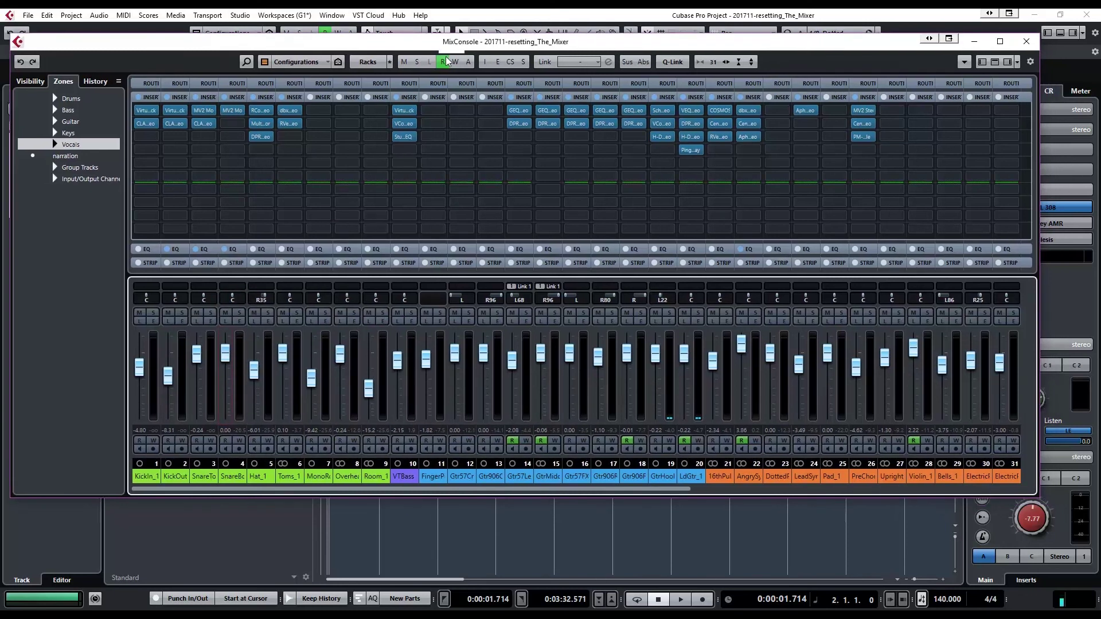
right_click(449, 65)
key("Escape")
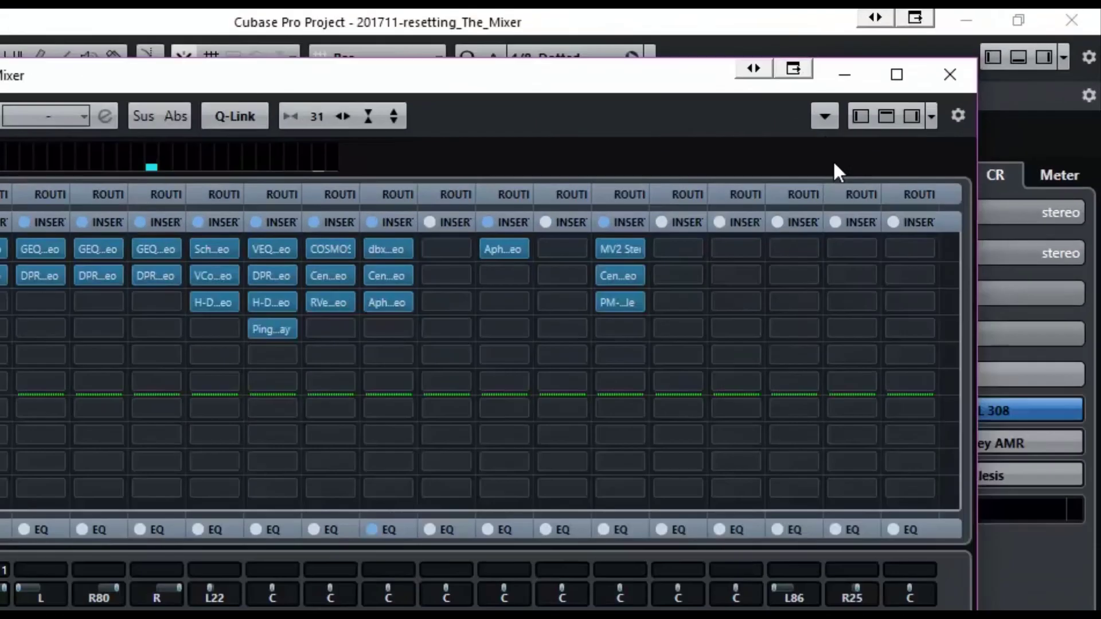
left_click(825, 118)
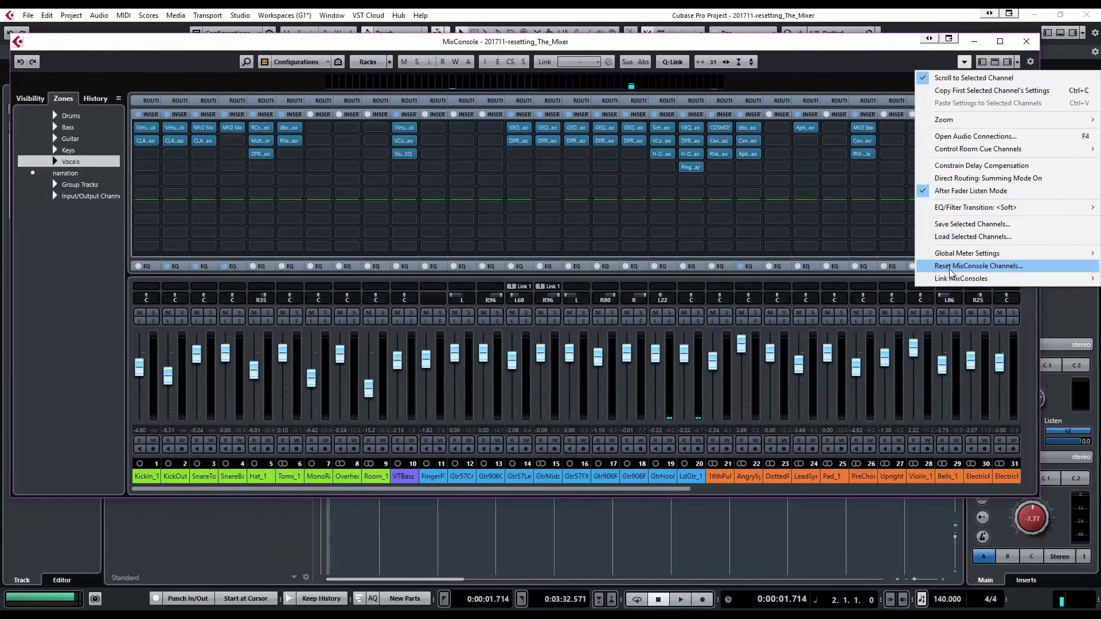
left_click(949, 267)
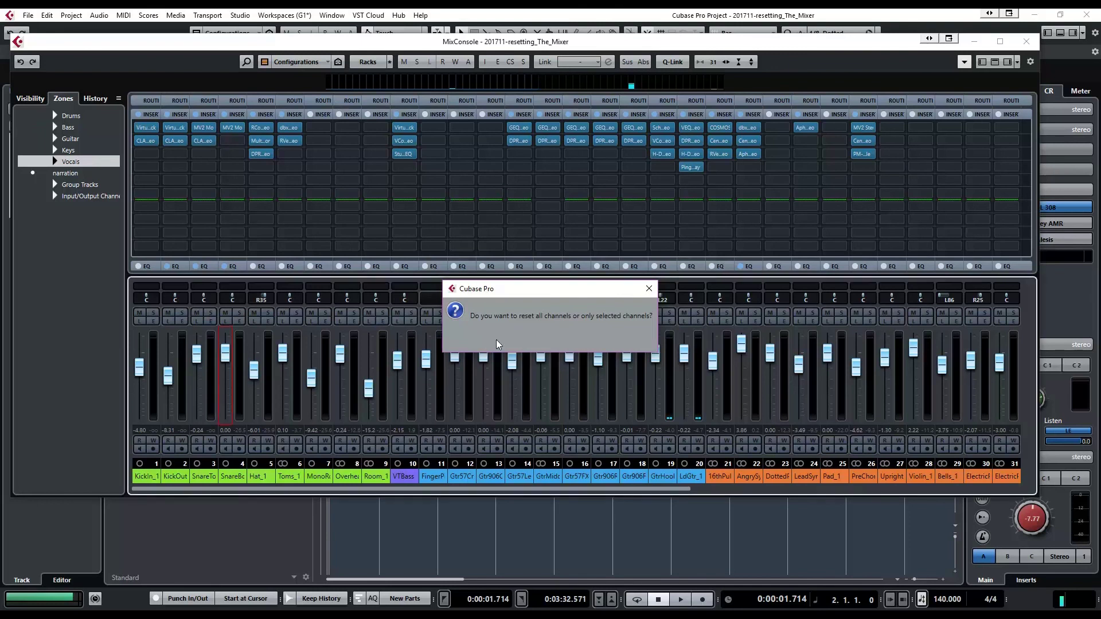
- Choose Reset All so every channel gets 0.00 dB faders, centred pans and empty inserts
left_click(496, 342)
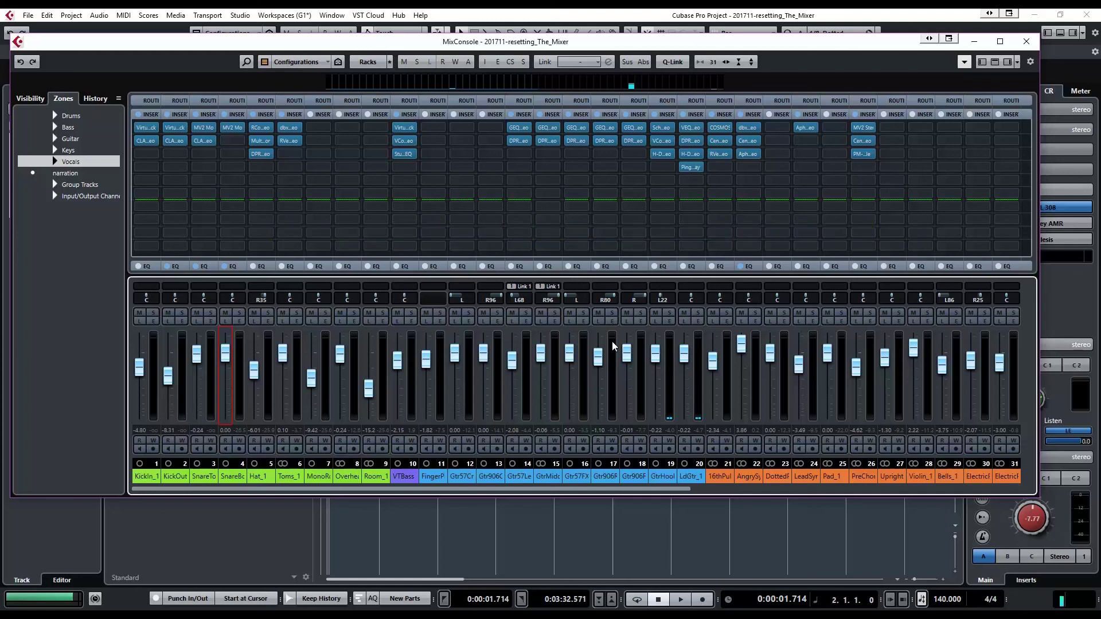
key("ctrl+shift+r")
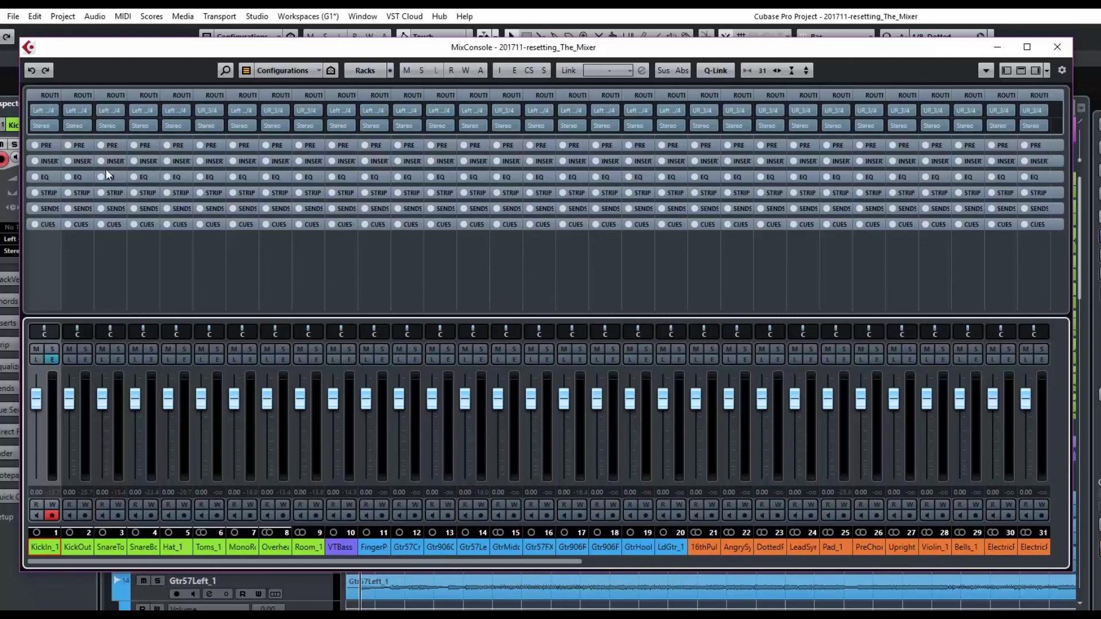
- Toggle the Routing, EQ and Insert racks to confirm every channel's EQ and inserts are empty
left_click(50, 96)
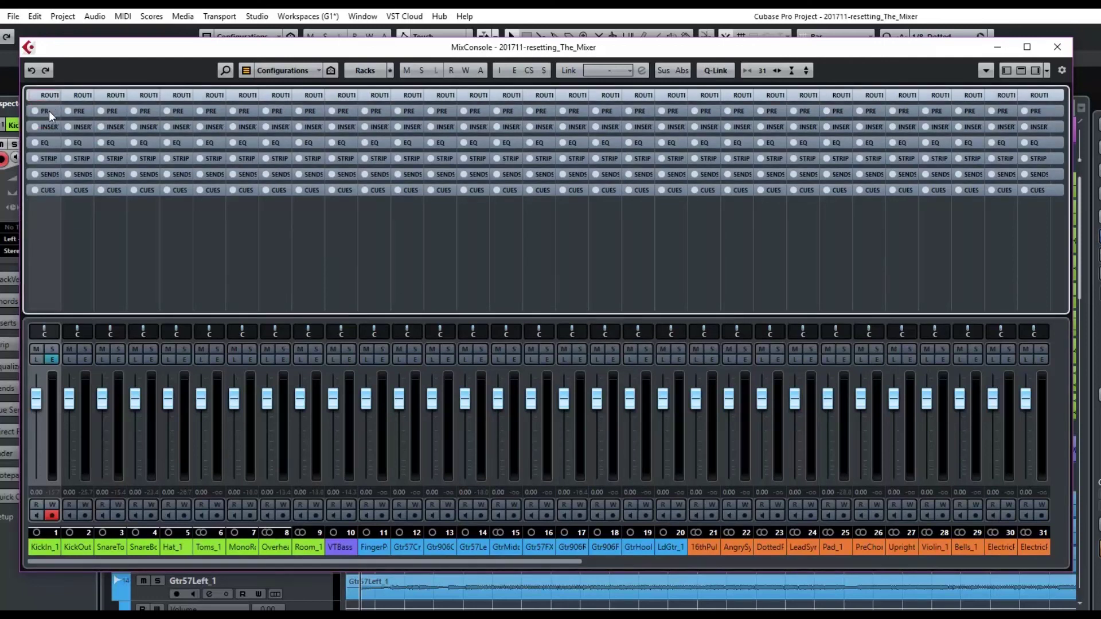
left_click(48, 143)
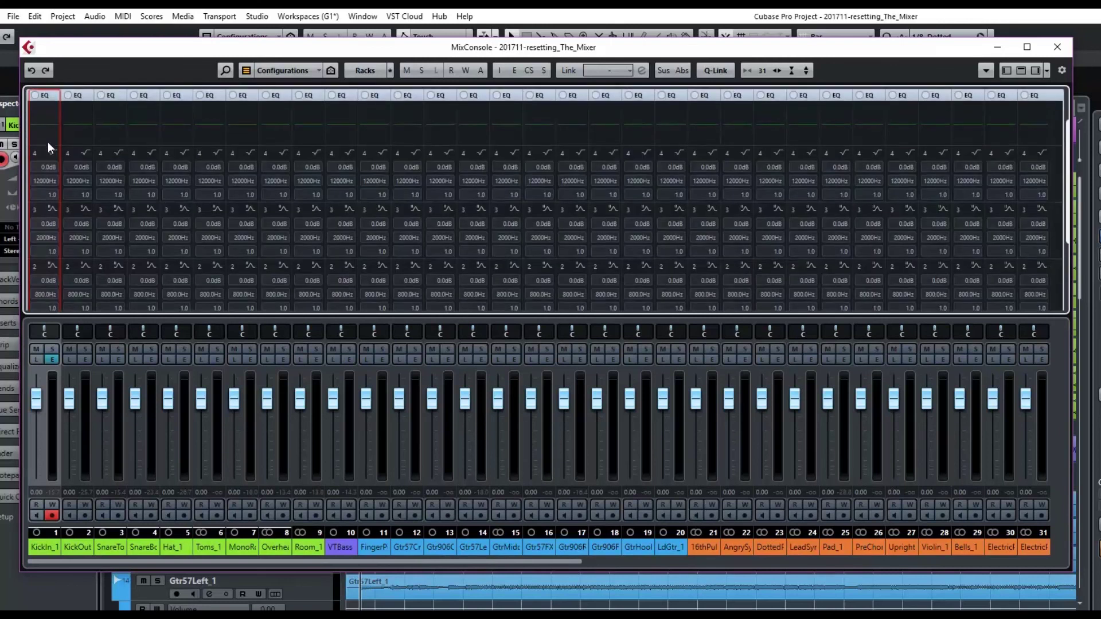
left_click(47, 142)
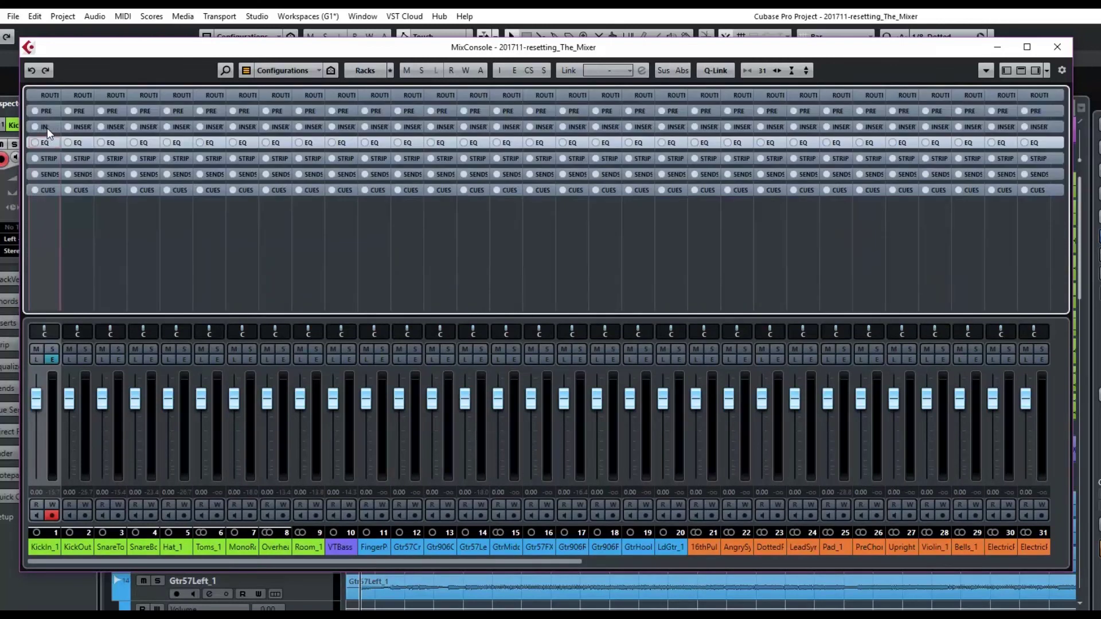
left_click(47, 128)
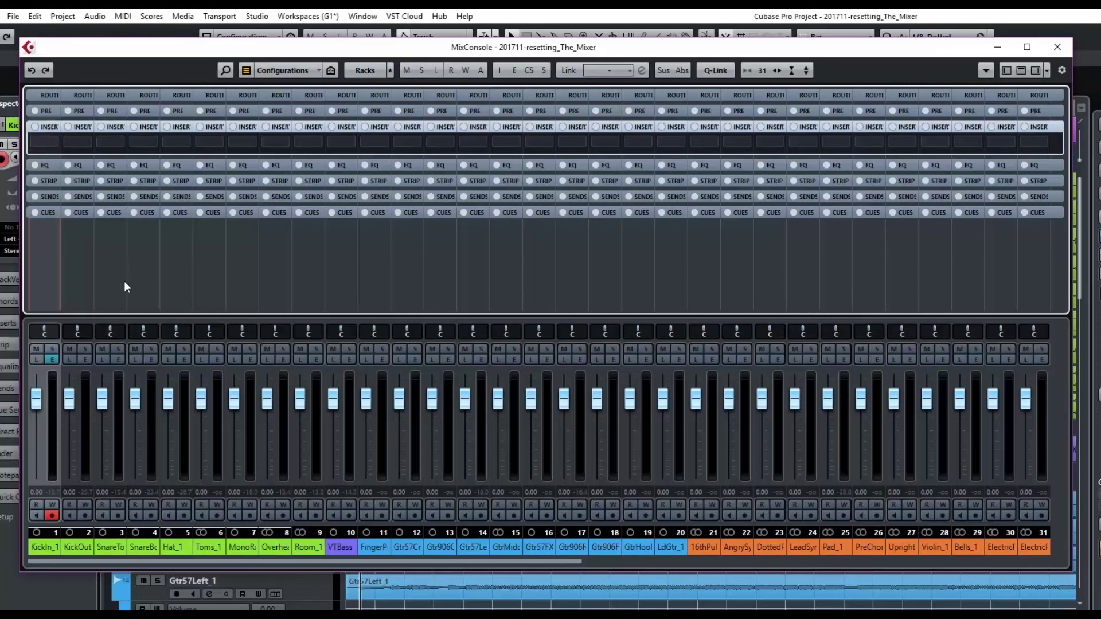
left_click(49, 94)
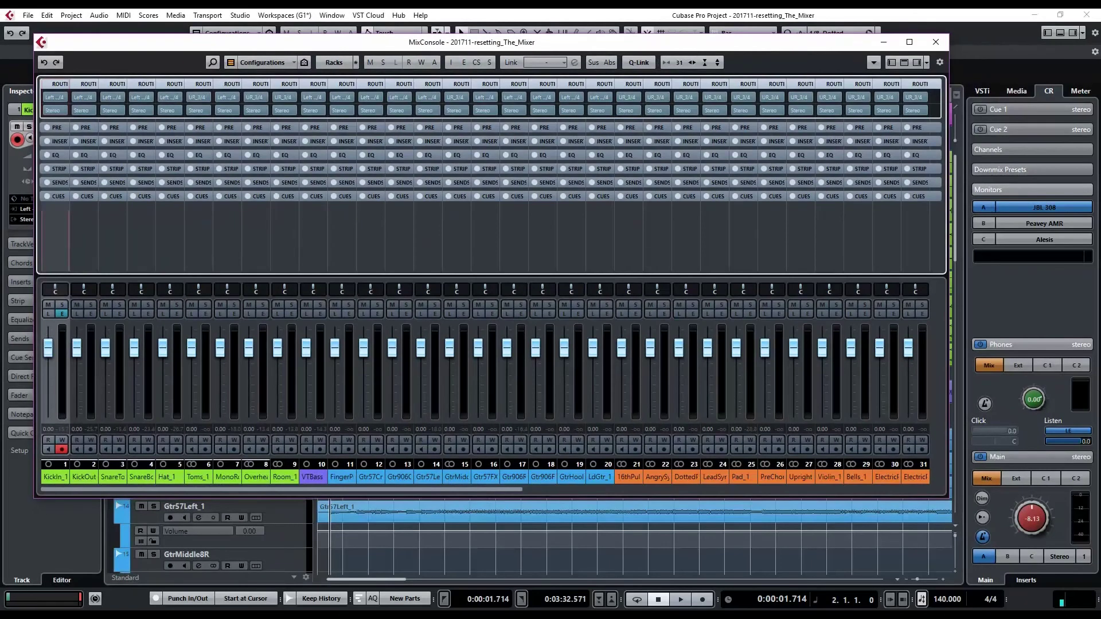
- Bring KickIn_1's Channel Settings to the centre to check it, then drag it off the right edge
left_click_drag(1100, 122, 367, 154)
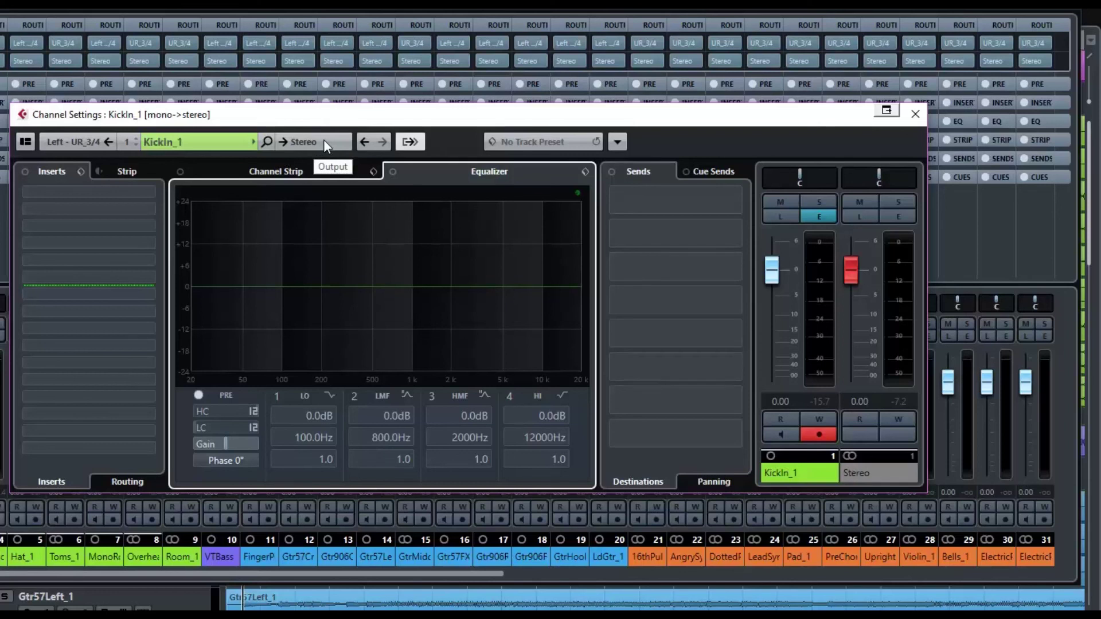
mouse_move(232, 410)
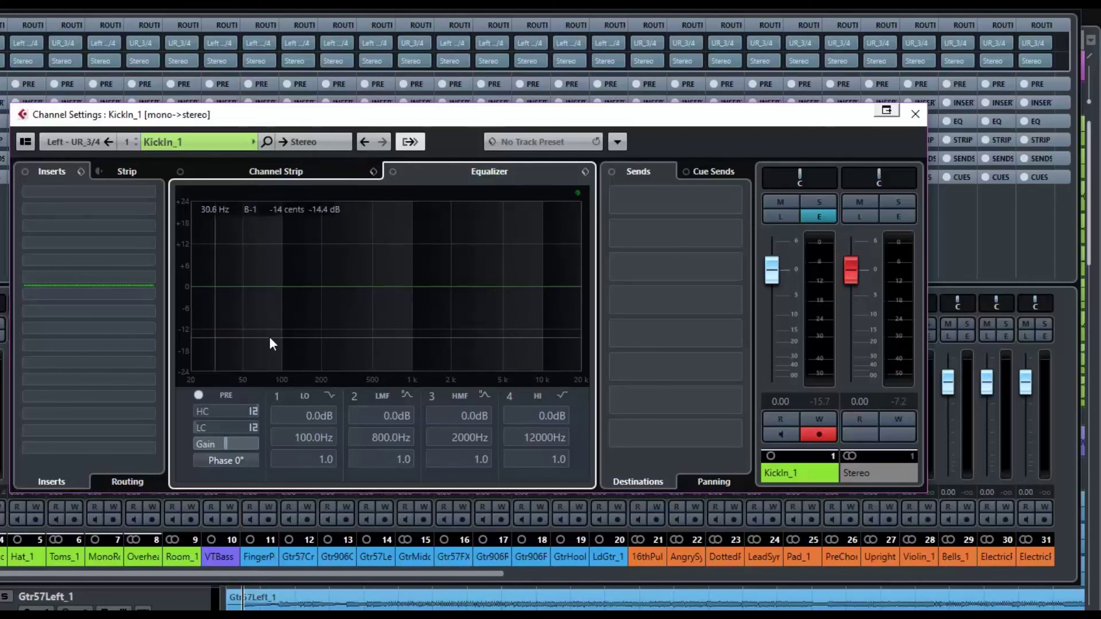
mouse_move(628, 326)
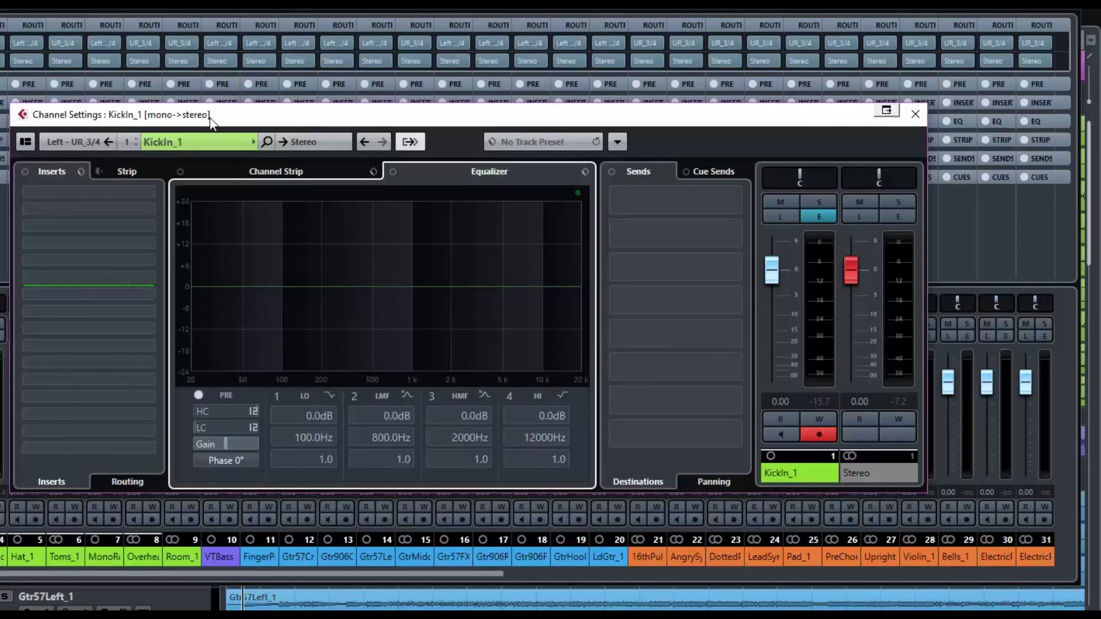
left_click_drag(210, 115, 1100, 206)
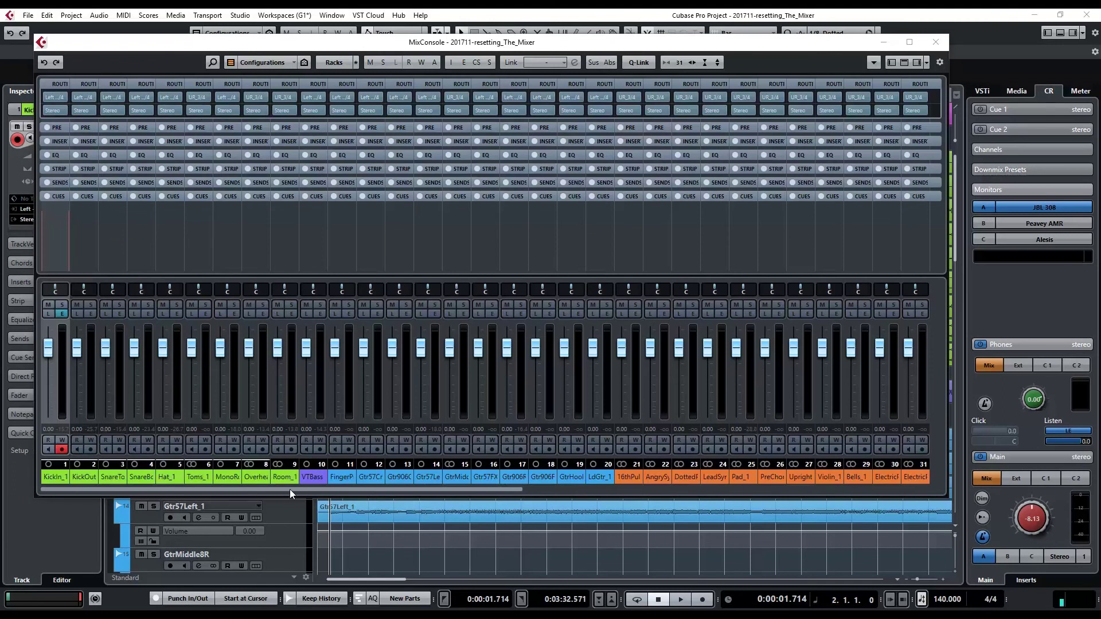
left_click_drag(290, 490, 805, 503)
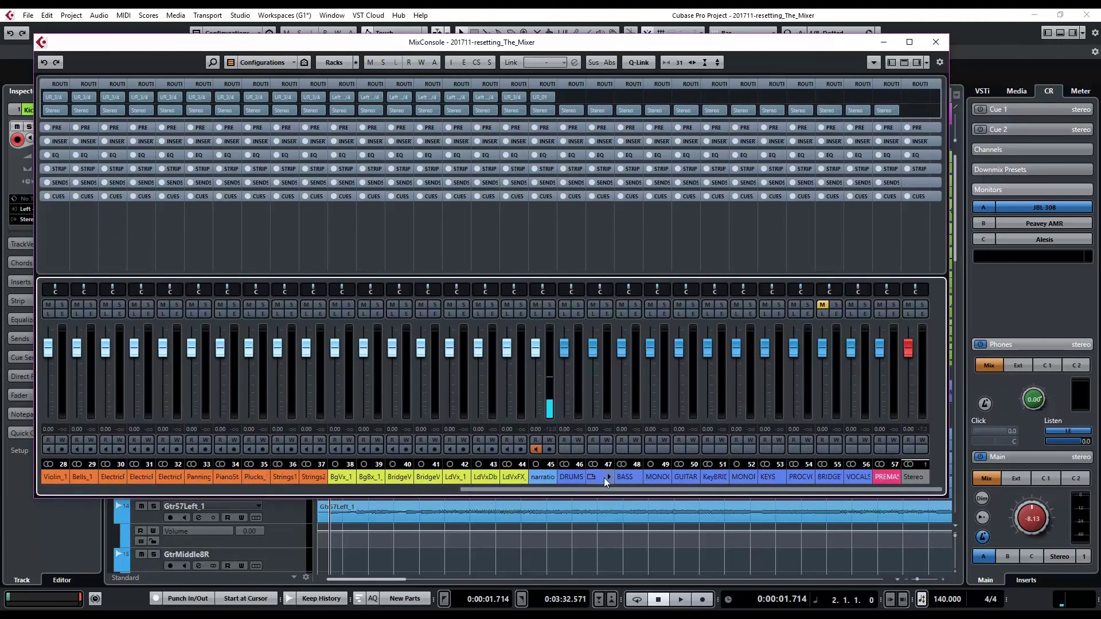
left_click(568, 475)
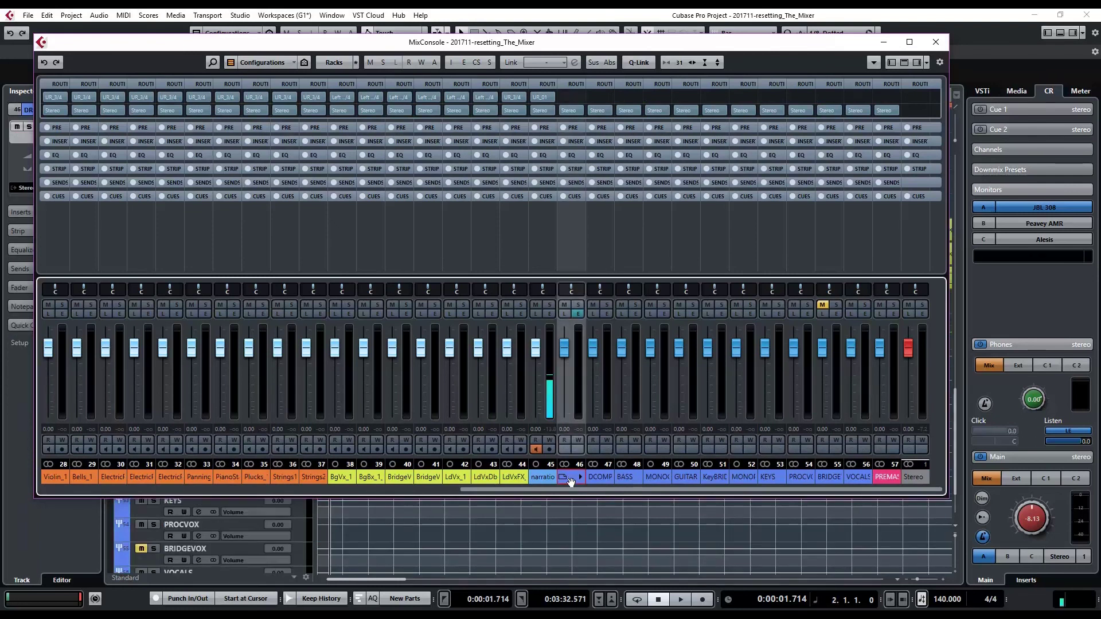
left_click_drag(580, 490, 89, 491)
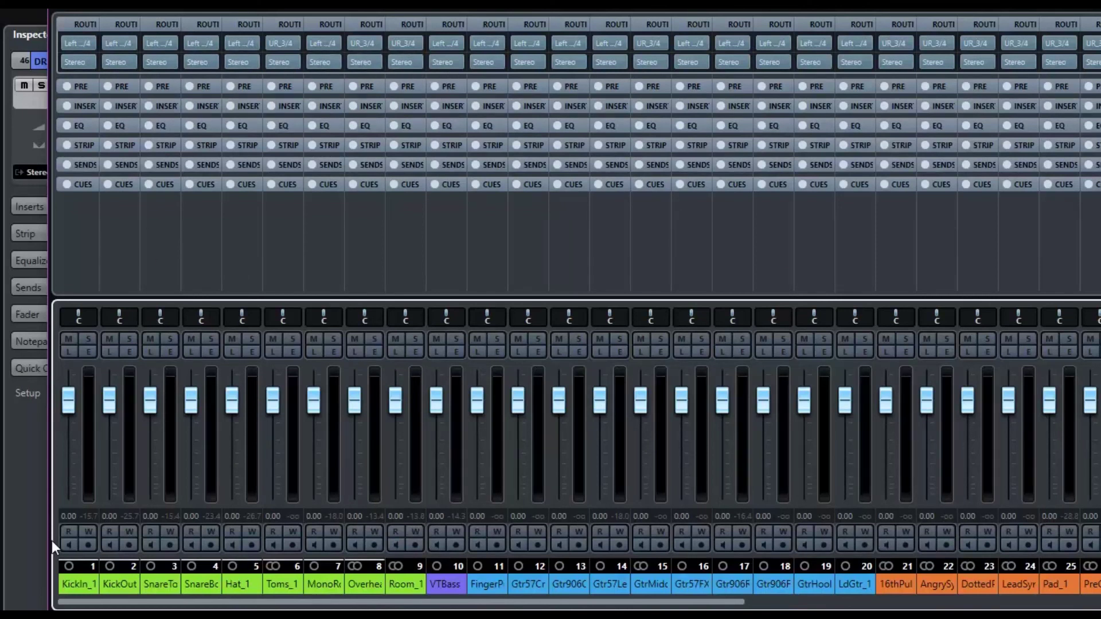
- Select channels 1–9, KickIn_1 through Room_1, and set their output to the DRUMS group
left_click(83, 583)
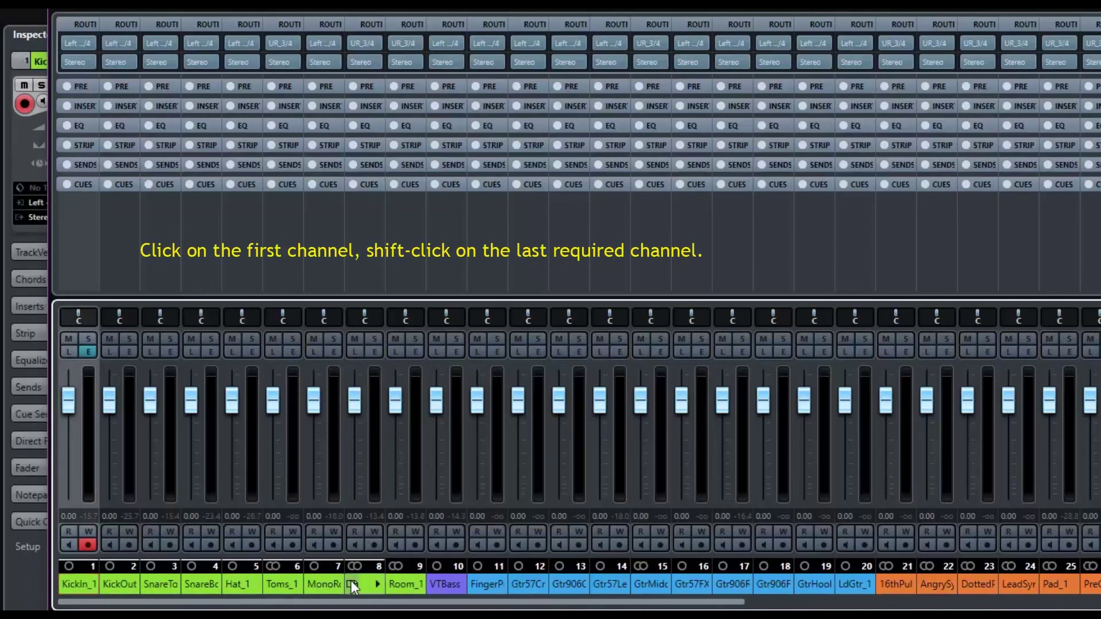
left_click(409, 587, "shift")
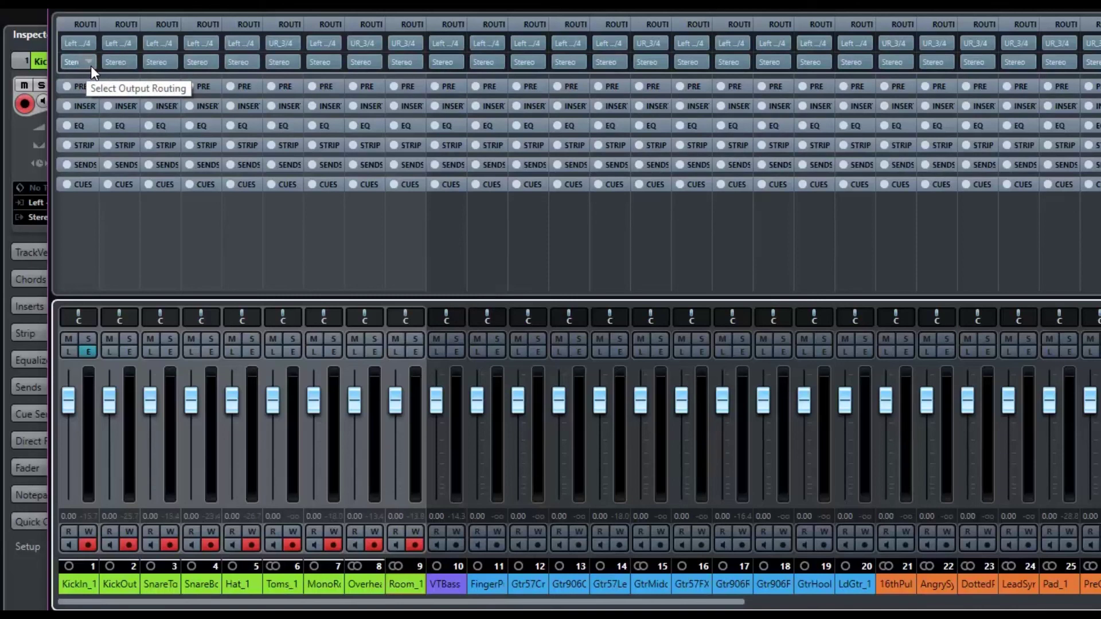
left_click(89, 63)
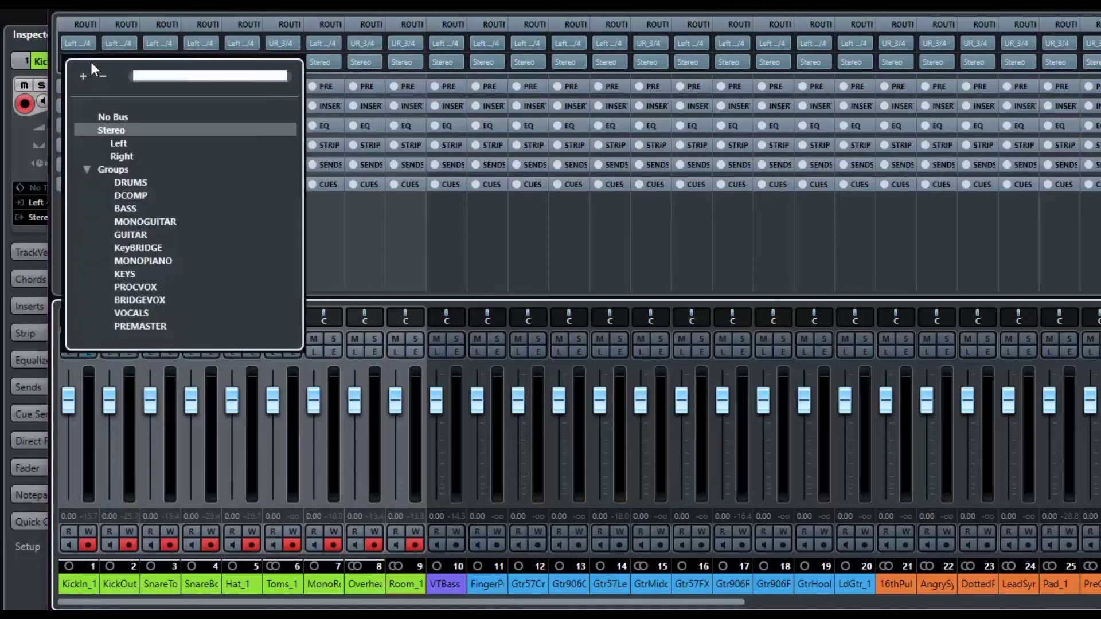
left_click(144, 181)
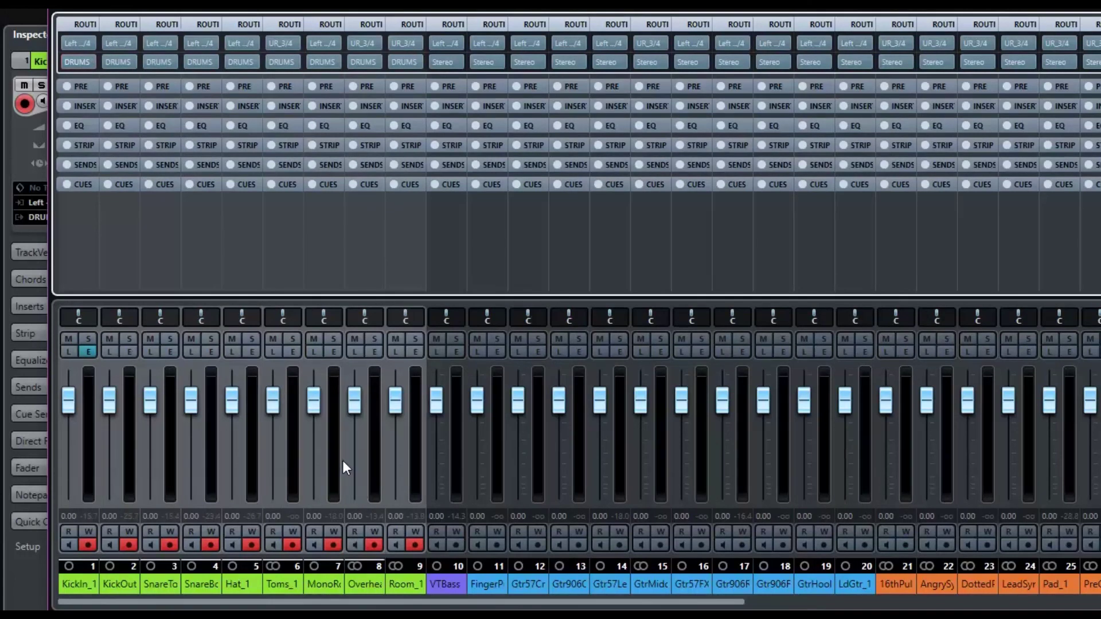
- Route VTBass's output to the BASS group
left_click(448, 589)
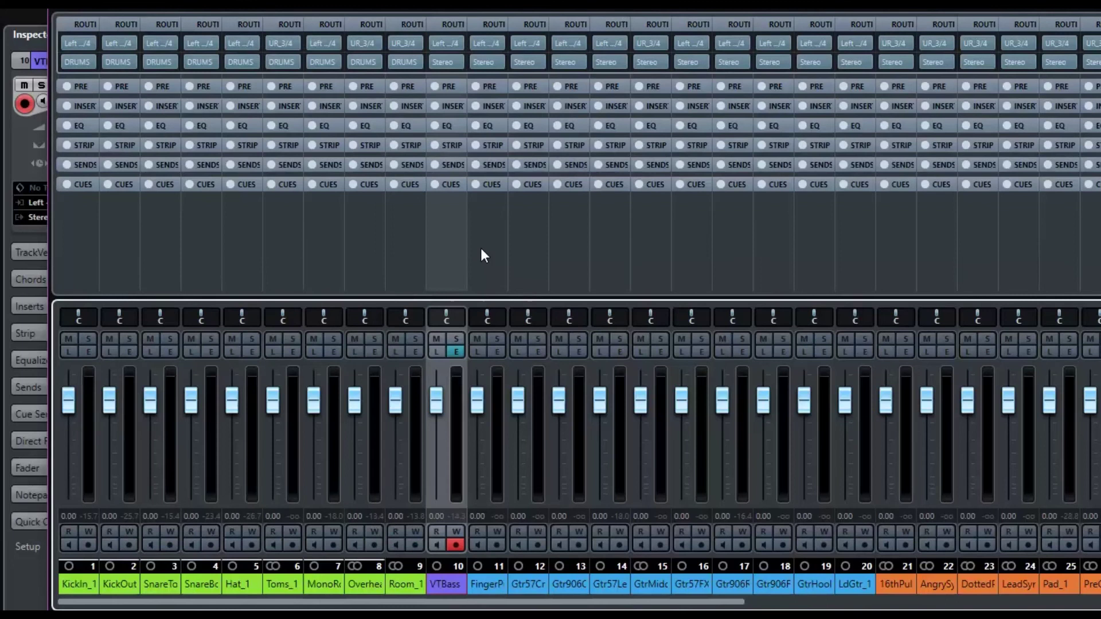
left_click(460, 62)
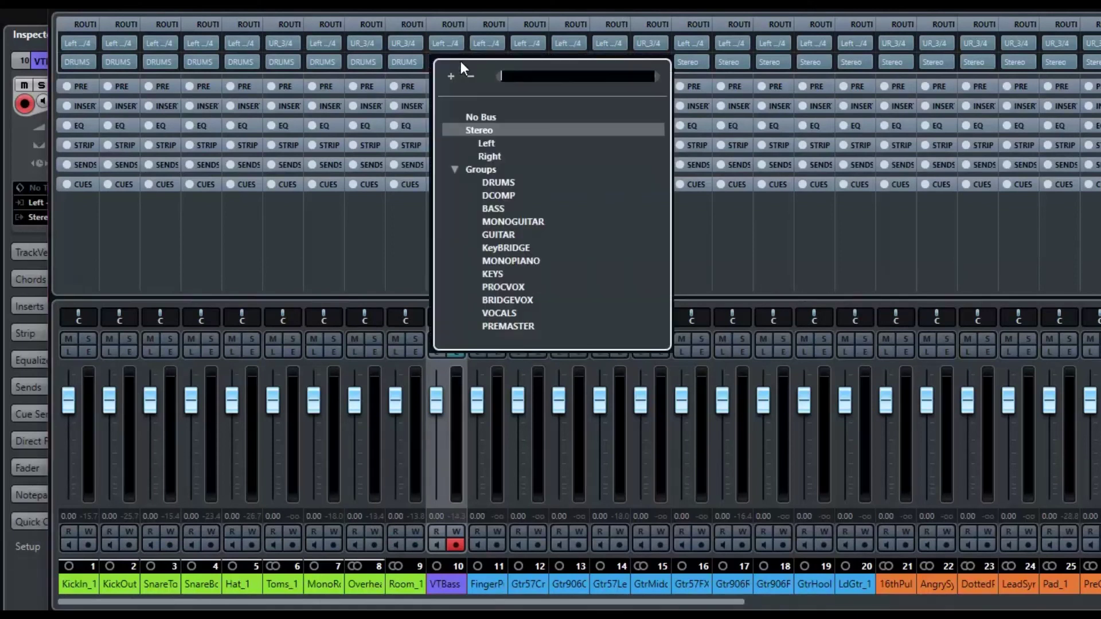
left_click(497, 208)
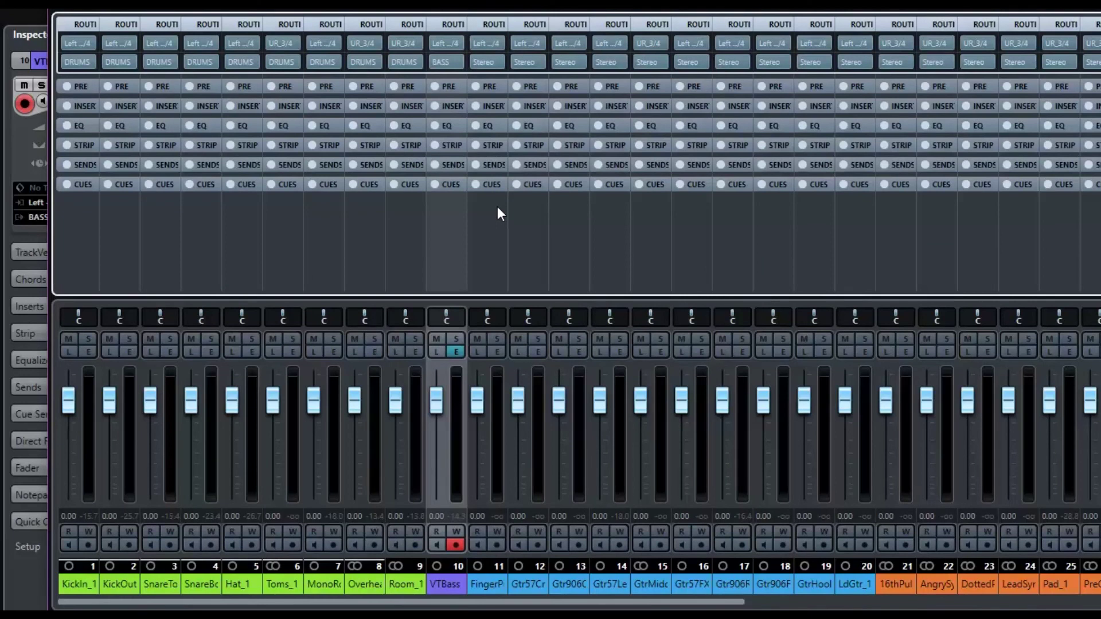
- Select guitar channels 11–20 and set all their outputs to the GUITAR group
left_click(489, 584)
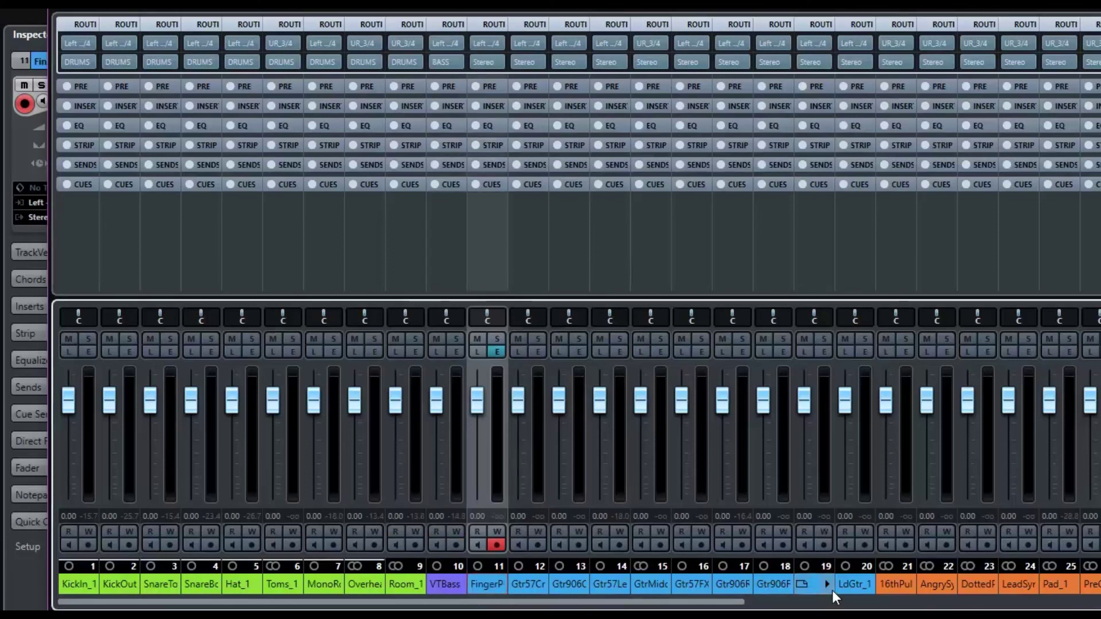
left_click(856, 586, "shift")
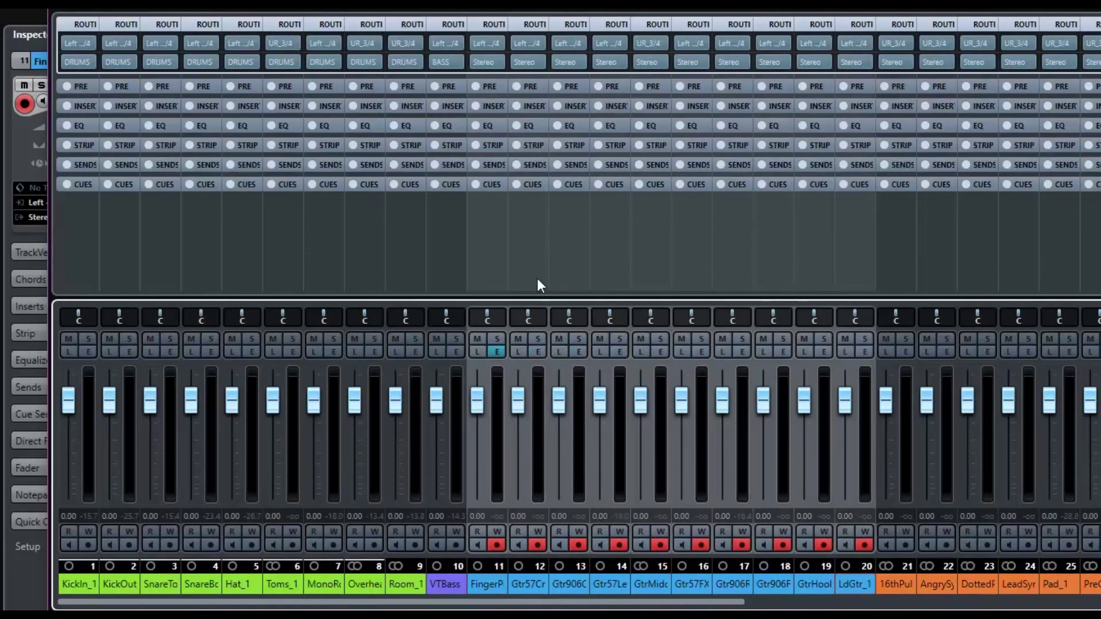
left_click(497, 64)
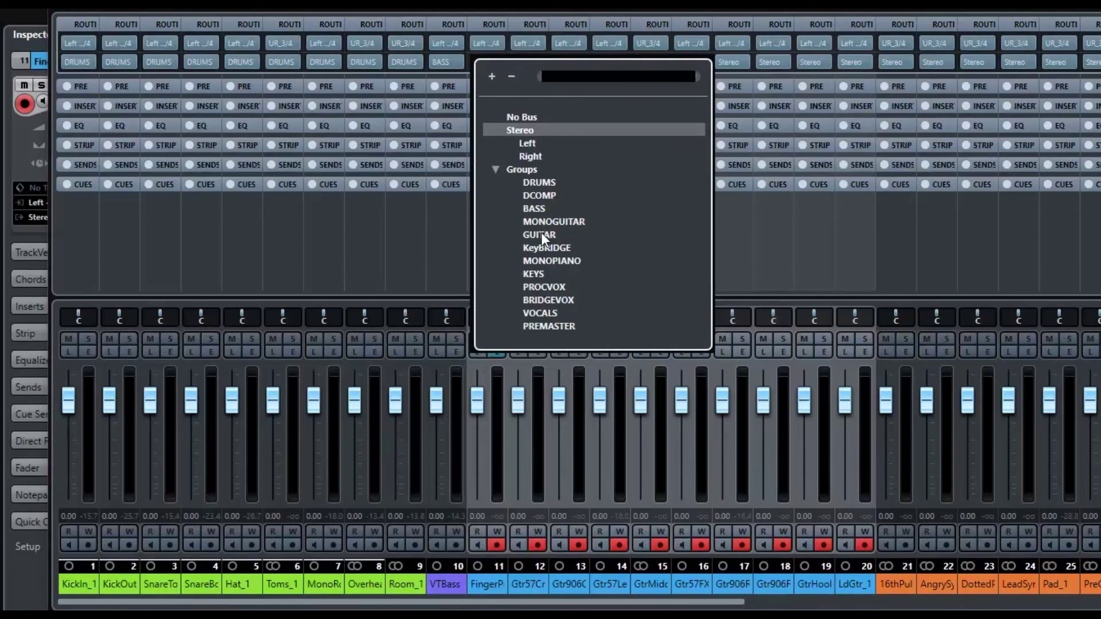
key("Escape")
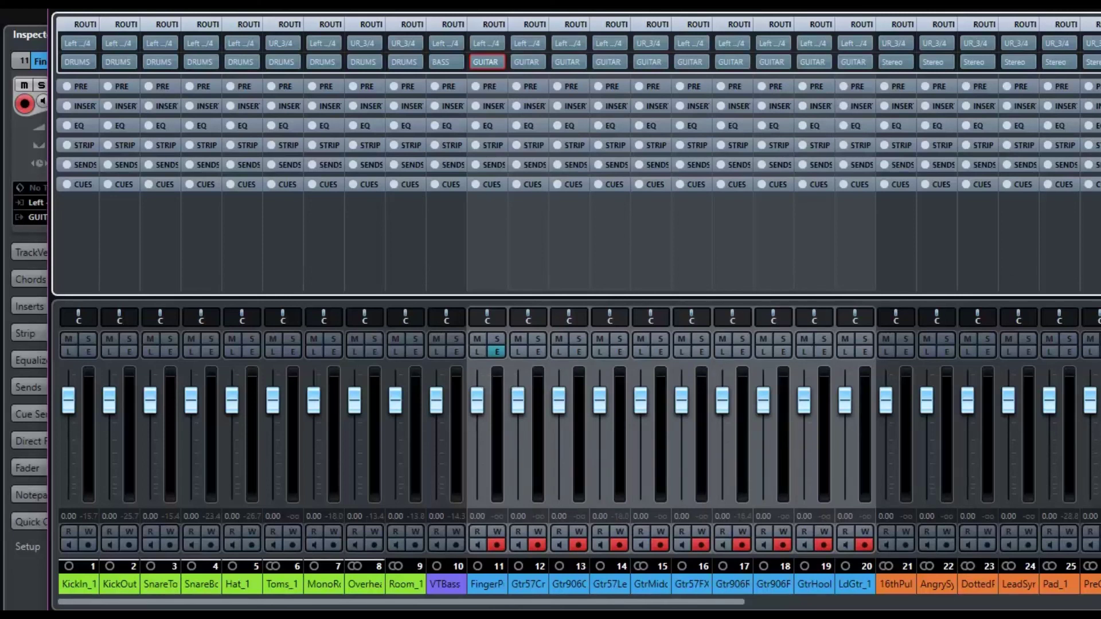
left_click(57, 7)
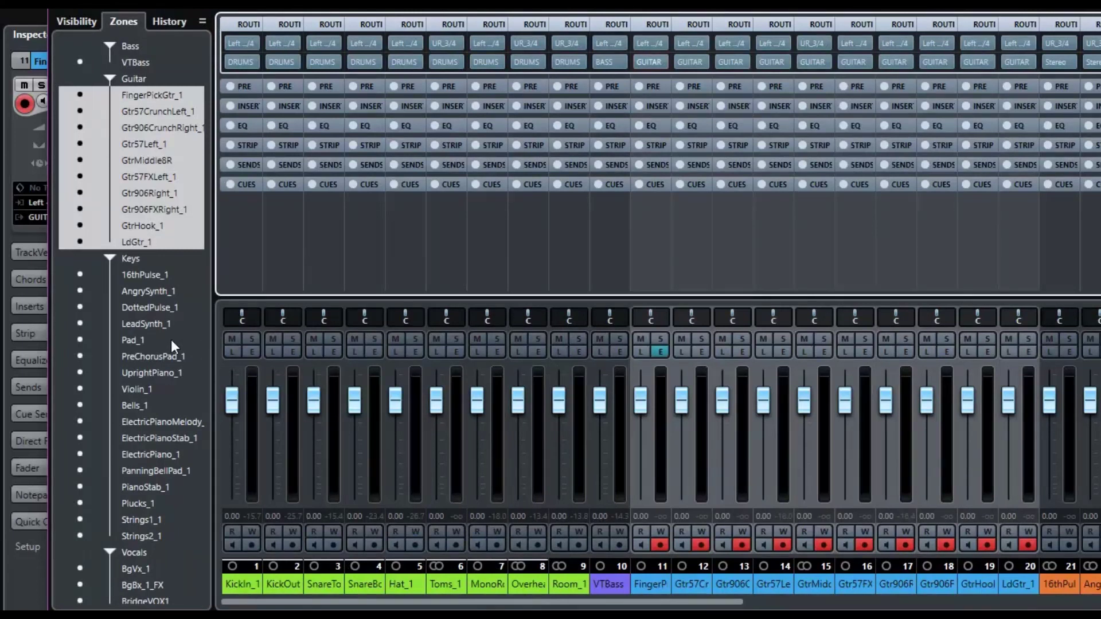
- Select tracks 16thPulse_1 through Strings2_1 and route all their outputs to the KEYS group
left_click(110, 258)
left_click(110, 258)
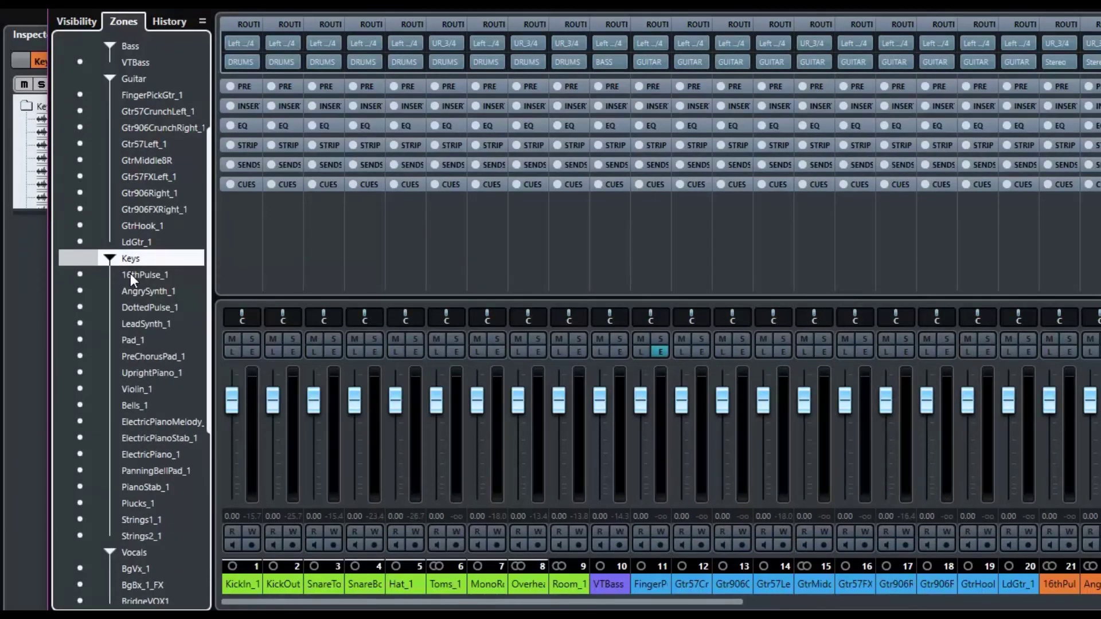
left_click(156, 274)
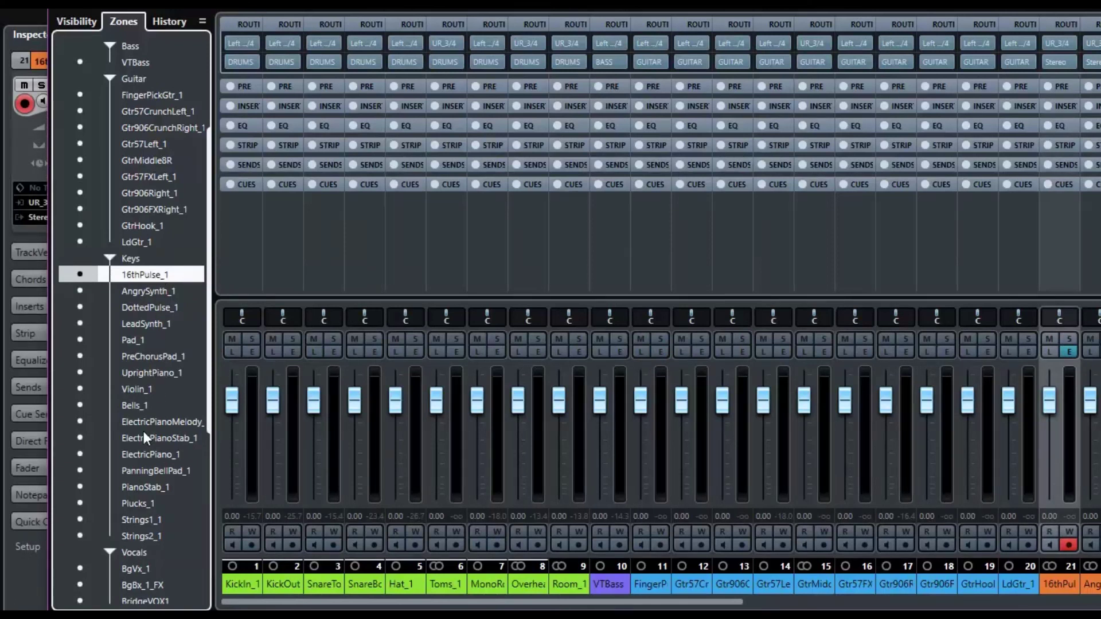
left_click(140, 538, "shift")
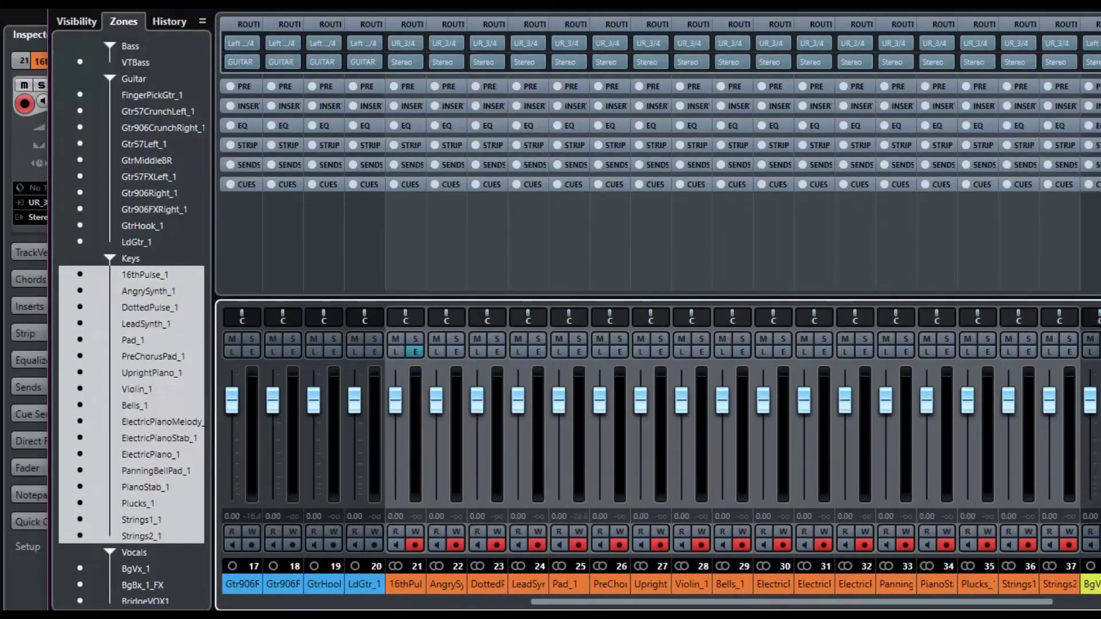
mouse_move(752, 573)
left_click(405, 60)
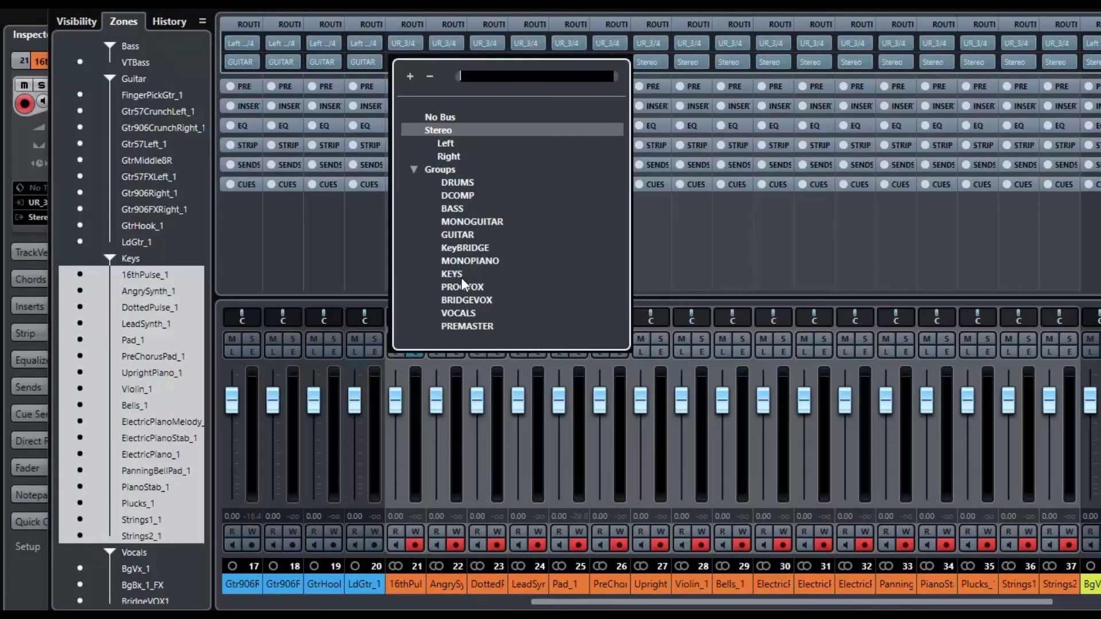
key("Escape")
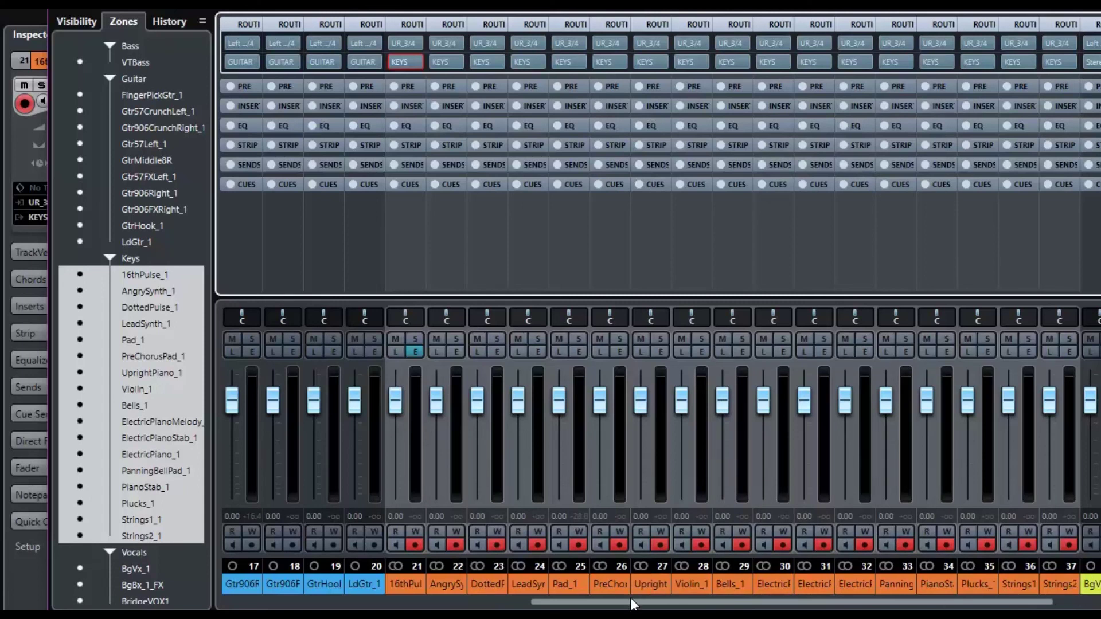
- Select BgVx_1 through LdVxFX_1 and set their outputs to VOCALS from BgVx_1's Channel Settings
scroll(157, 514, "down", 6)
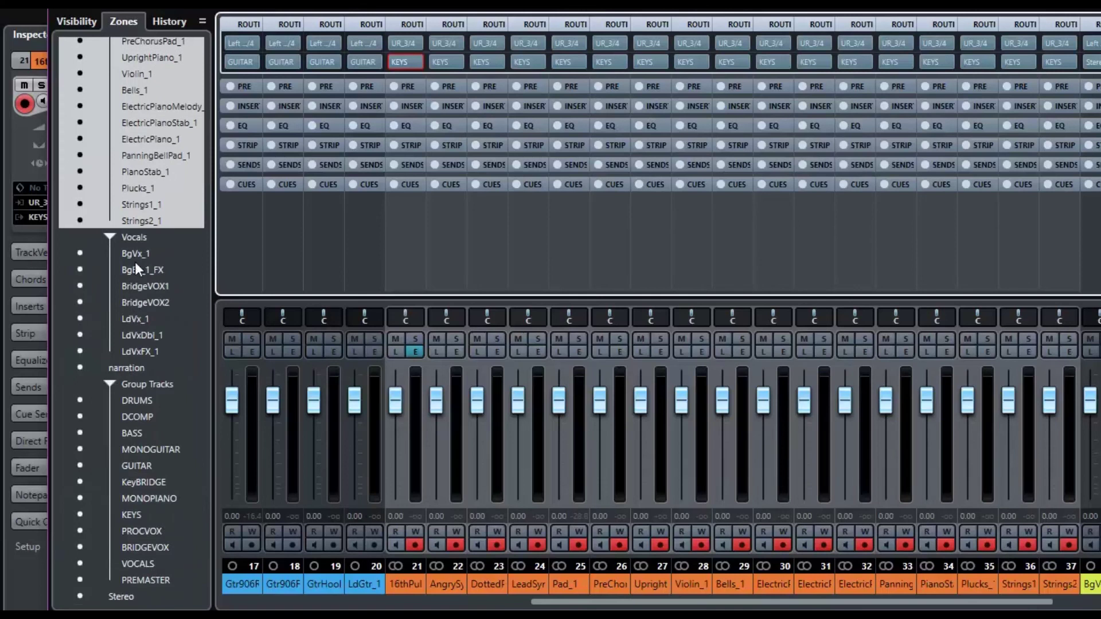
left_click(136, 251)
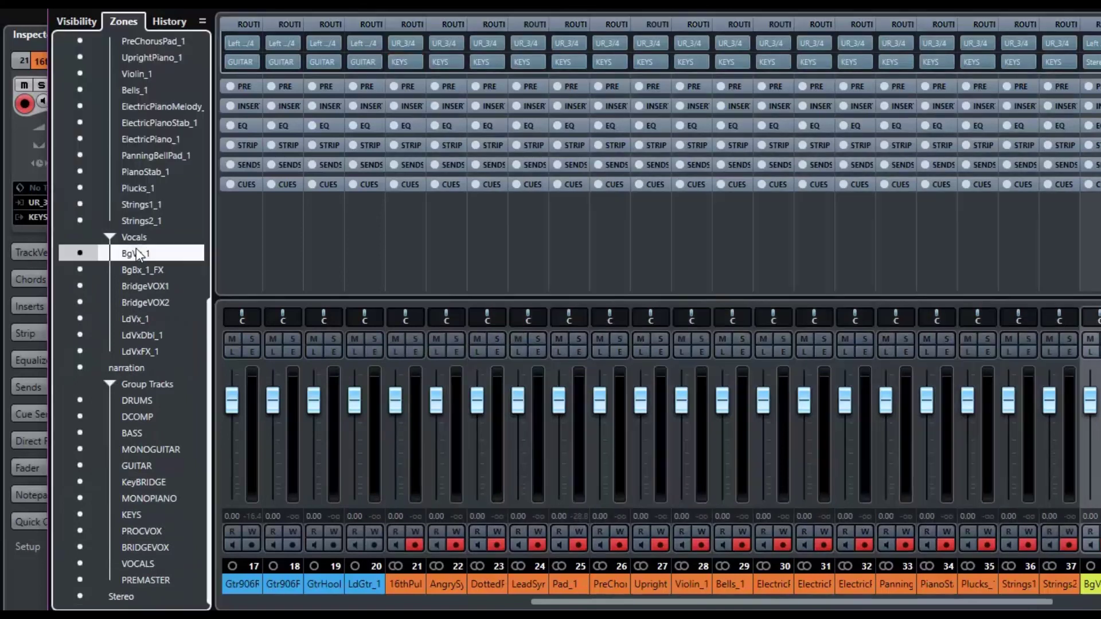
left_click(144, 352, "shift")
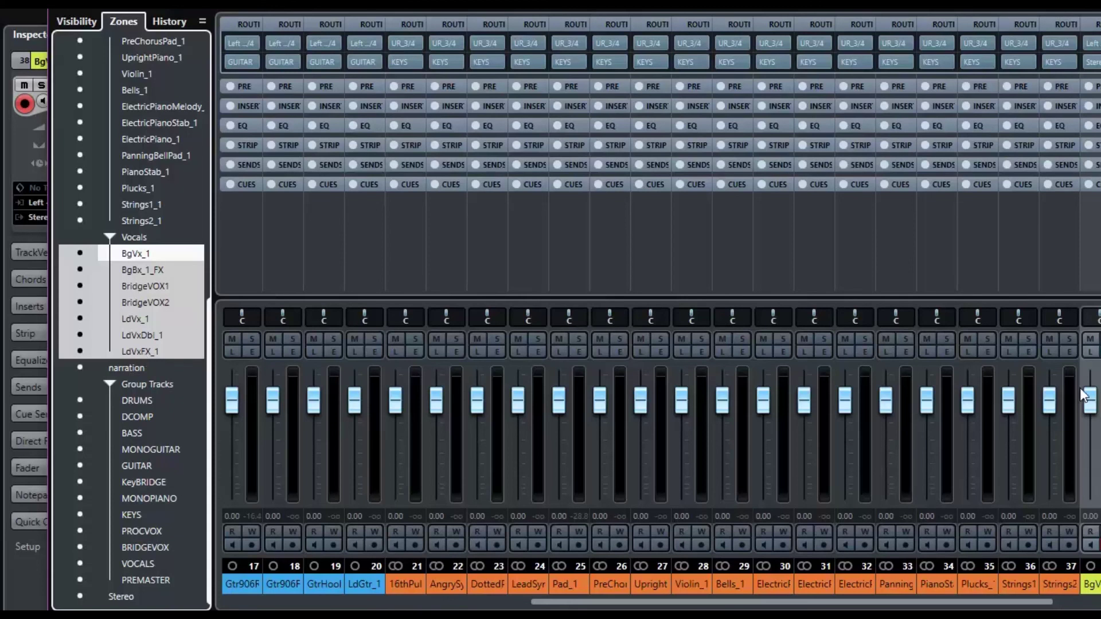
key("e")
left_click_drag(741, 128, 786, 120)
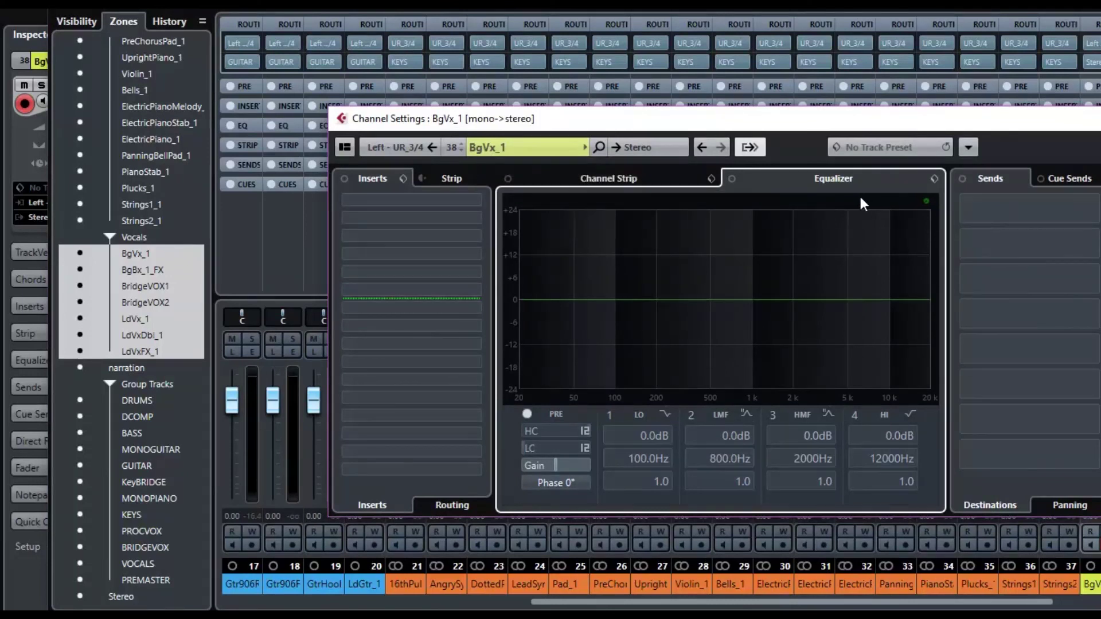
left_click(648, 148)
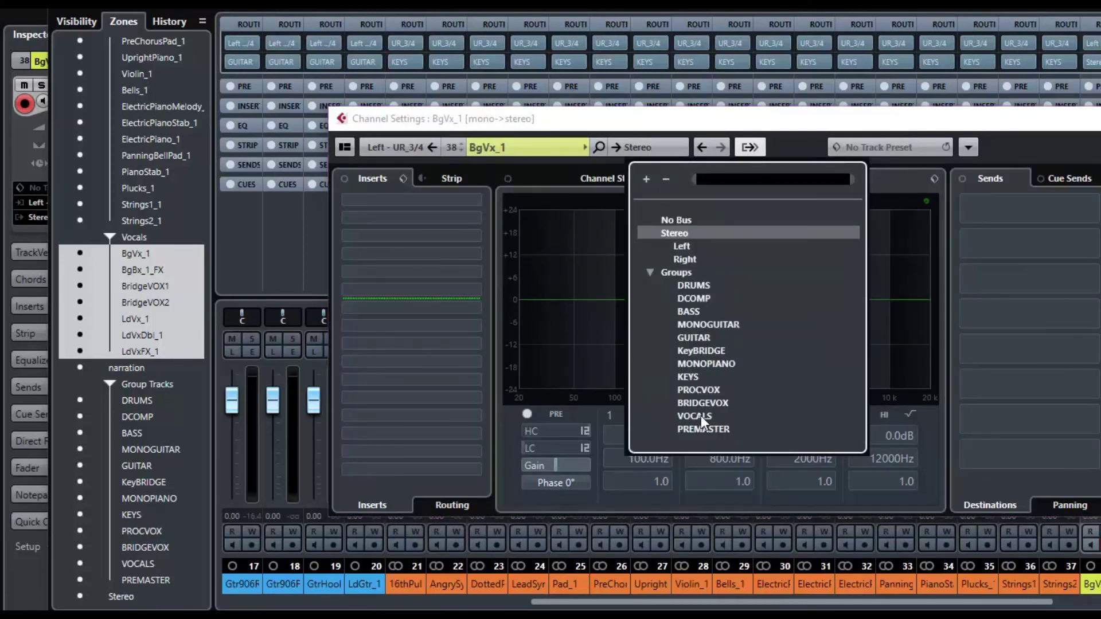
key("Escape")
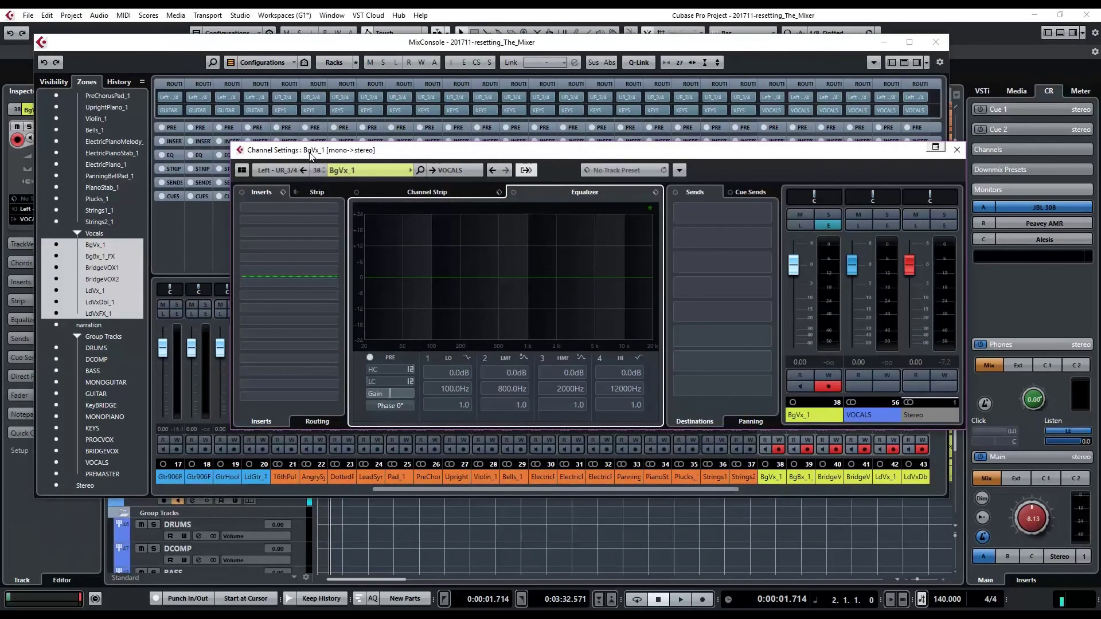
- Drag BgVx_1's Channel Settings off screen, hide the track list, and scroll back to channel 1
left_click_drag(305, 153, 1100, 103)
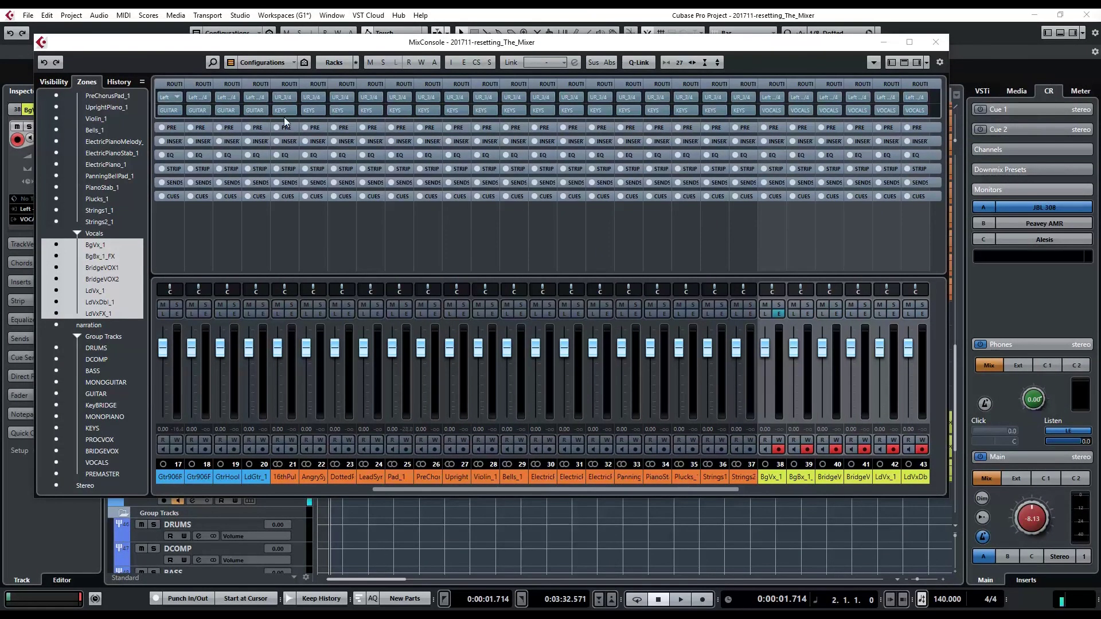
left_click(889, 64)
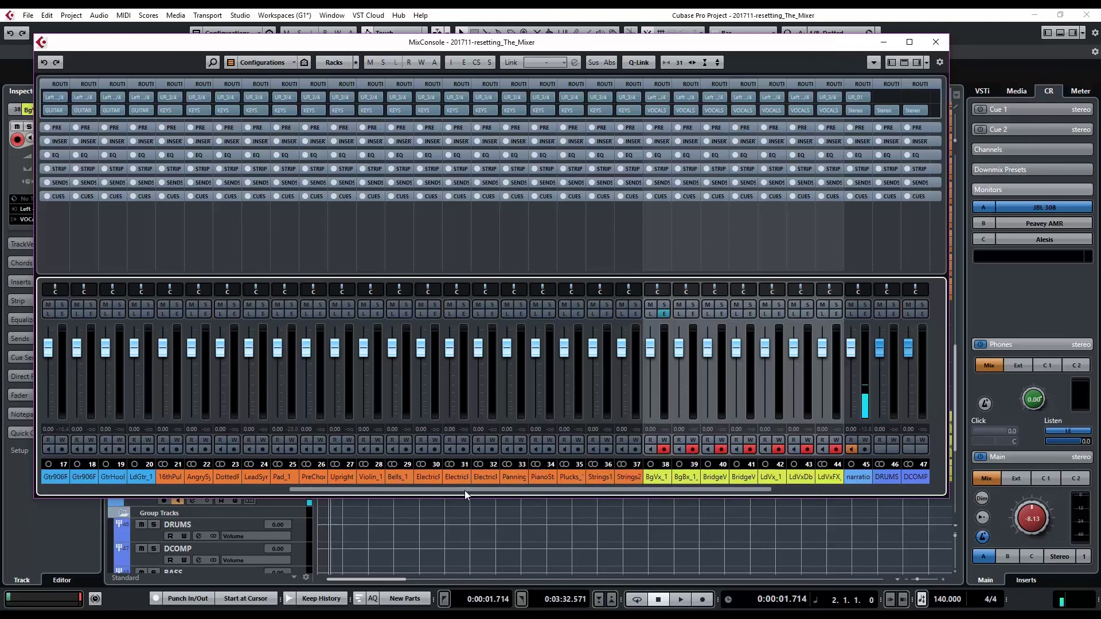
left_click_drag(467, 490, 133, 496)
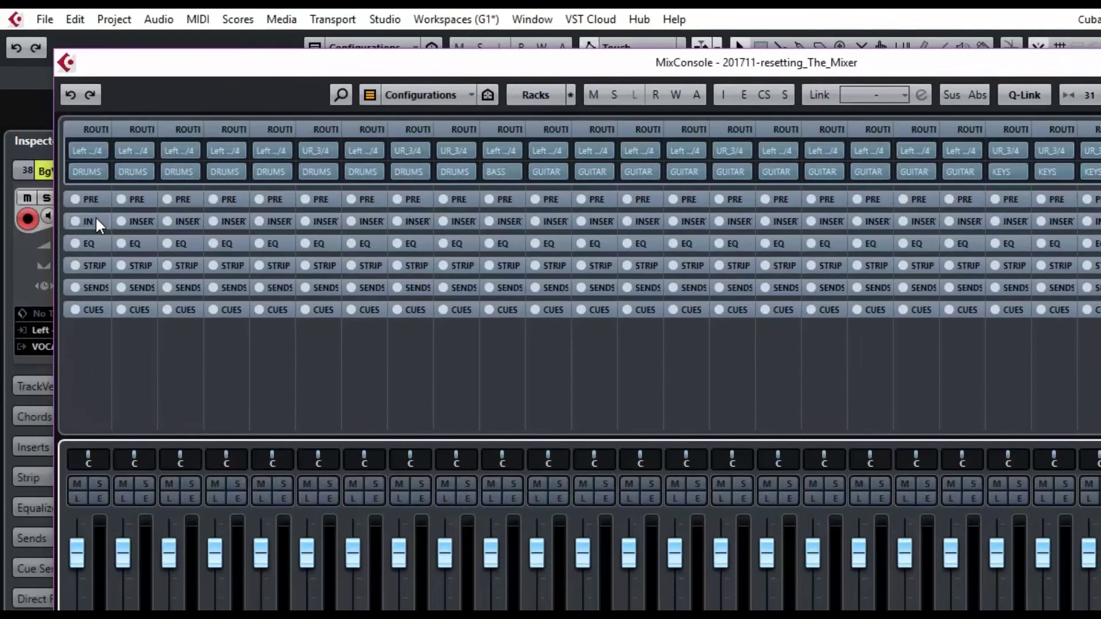
- Load the JGT_Channel_Startup_Slate FX chain into KickIn_1's insert rack from MediaBay
left_click(60, 141)
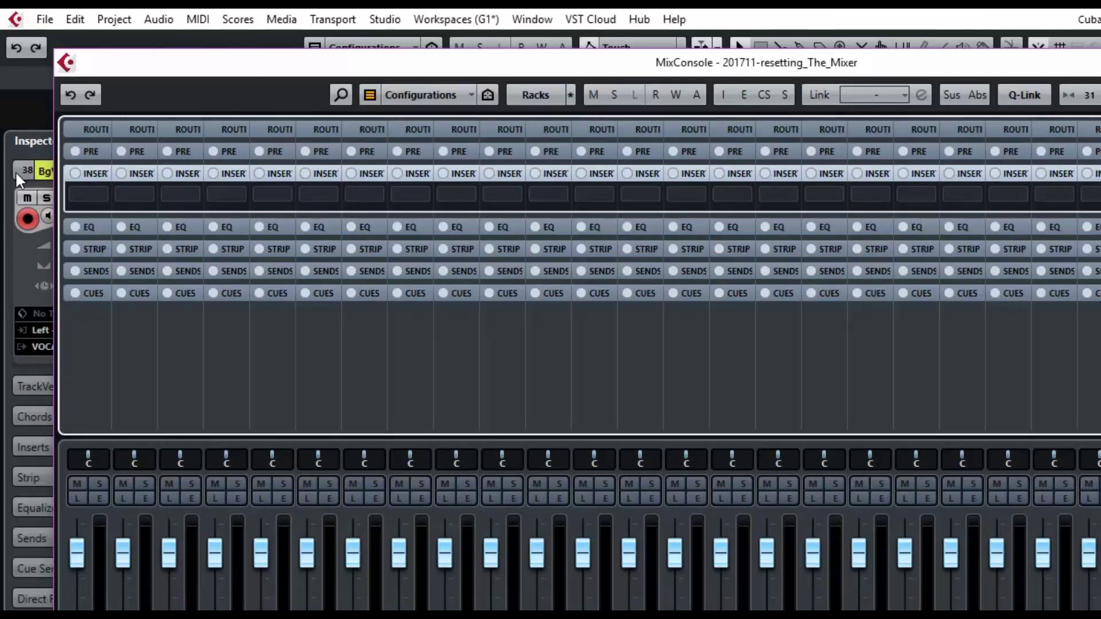
left_click(98, 194)
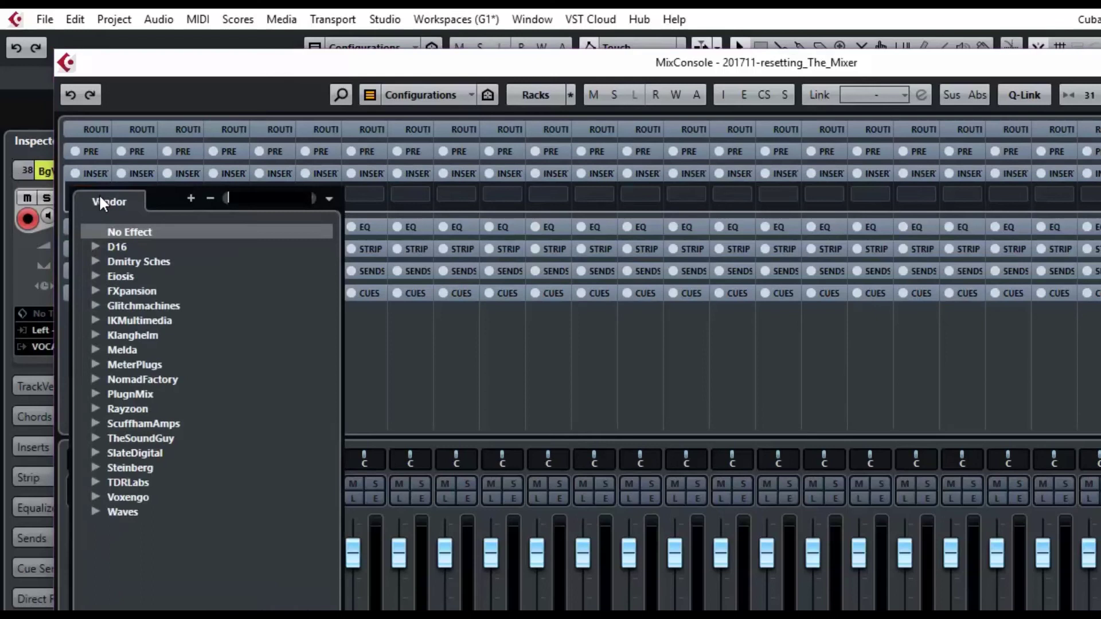
left_click(101, 173)
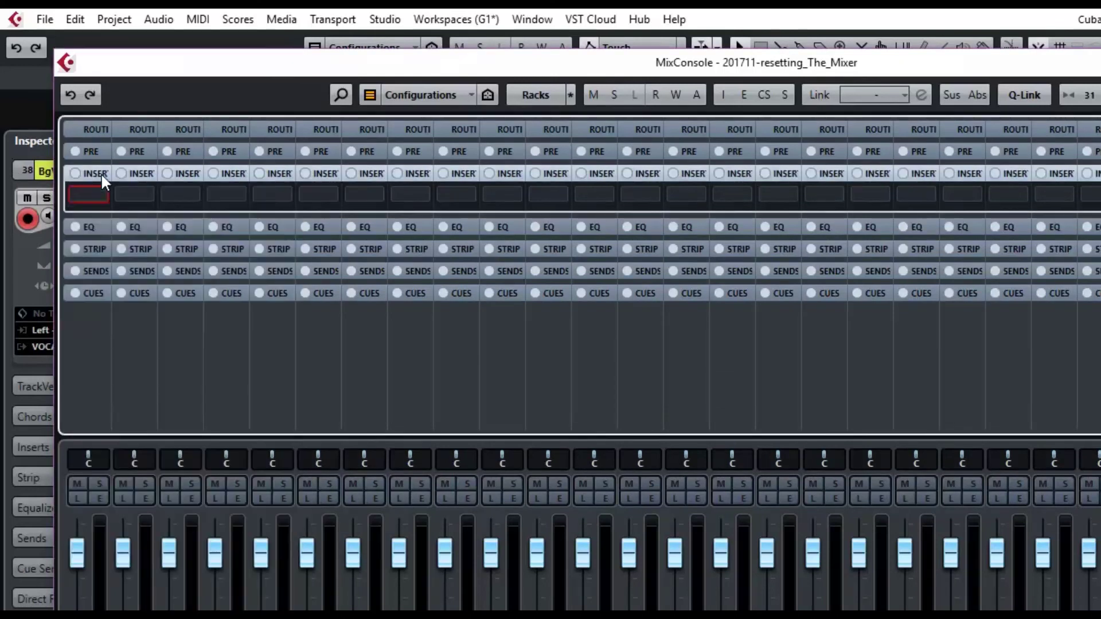
left_click(102, 173)
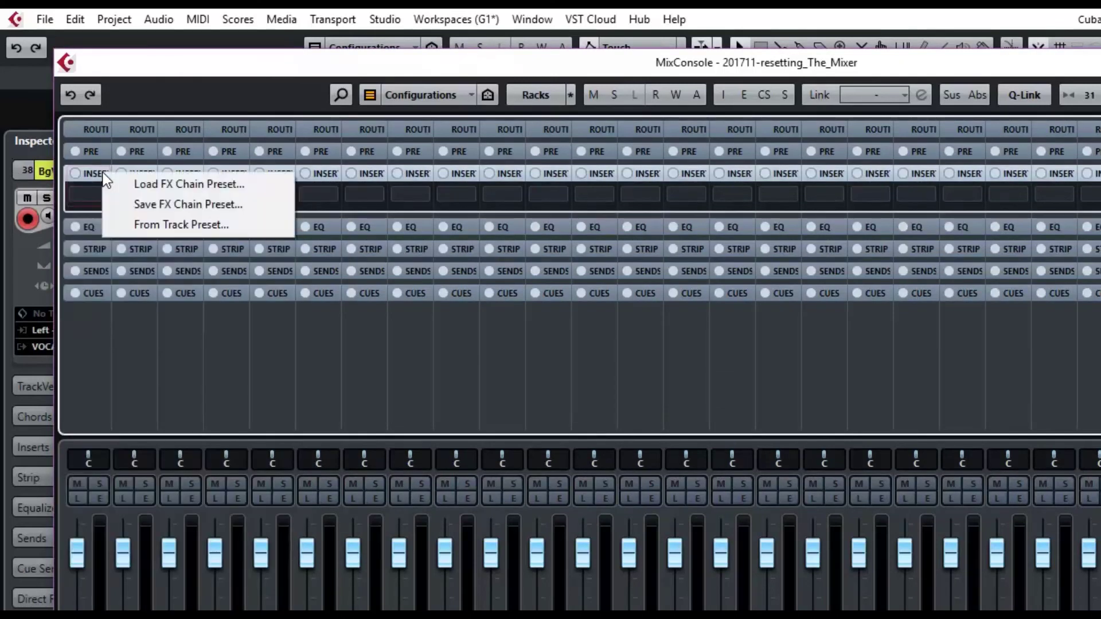
left_click(165, 185)
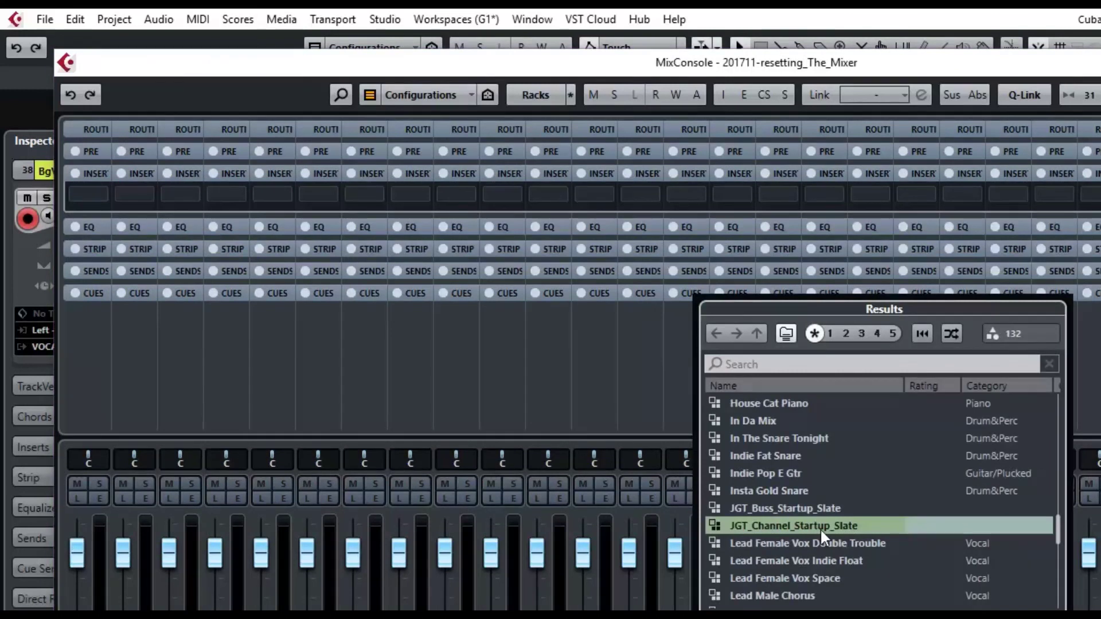
double_click(823, 528)
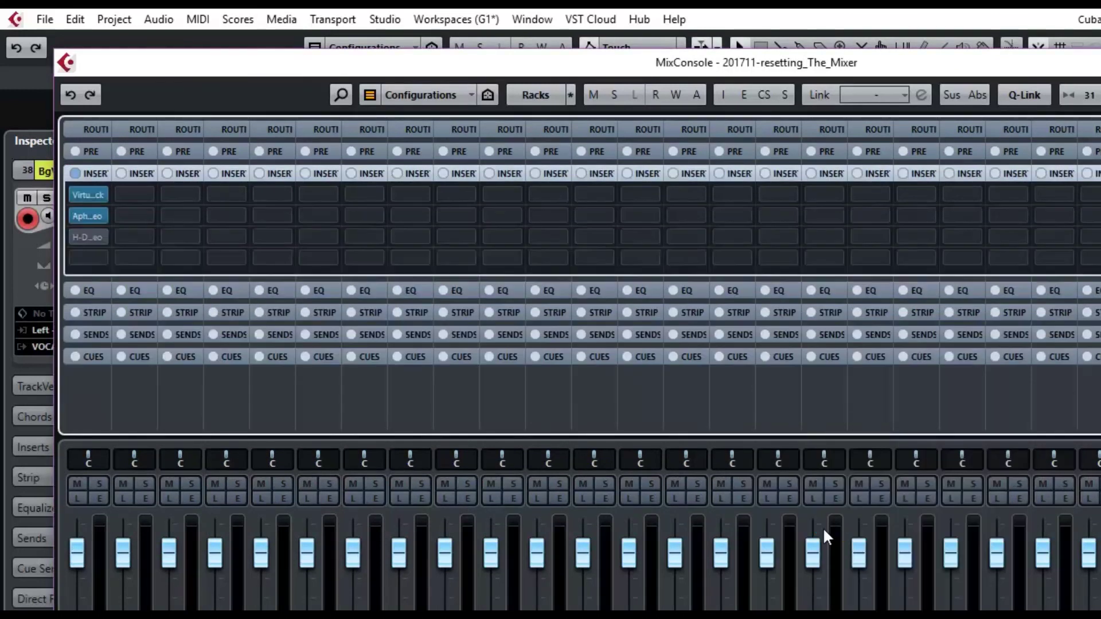
- Widen the channel strips and remove H-Delay Stereo from insert slot 3
mouse_move(102, 239)
key("g")
key("g")
key("g")
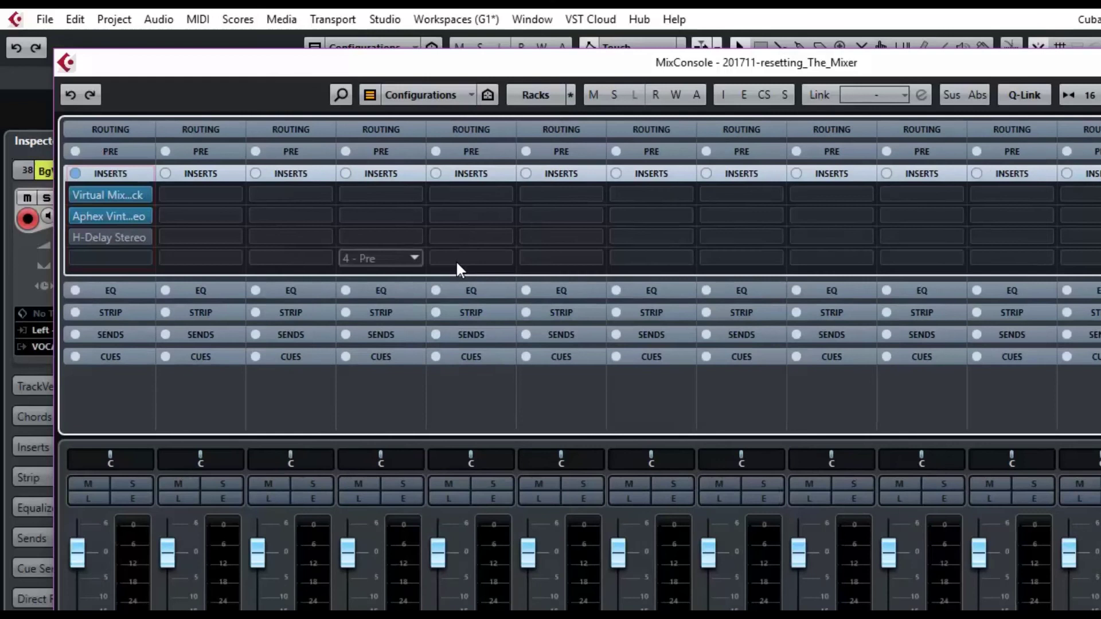
key("h")
key("h")
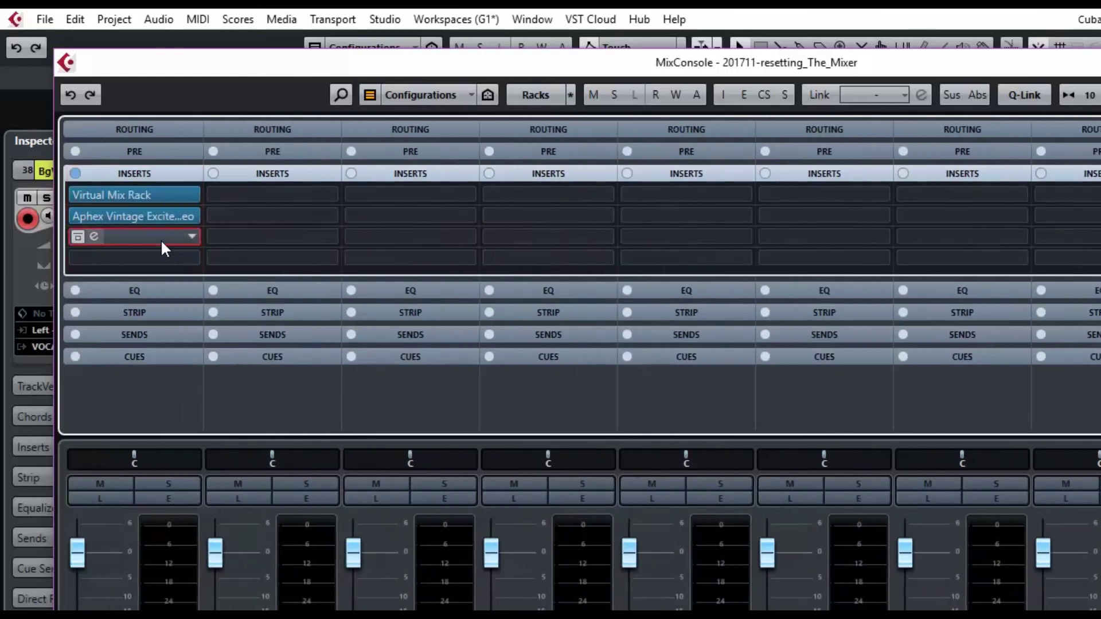
double_click(161, 241)
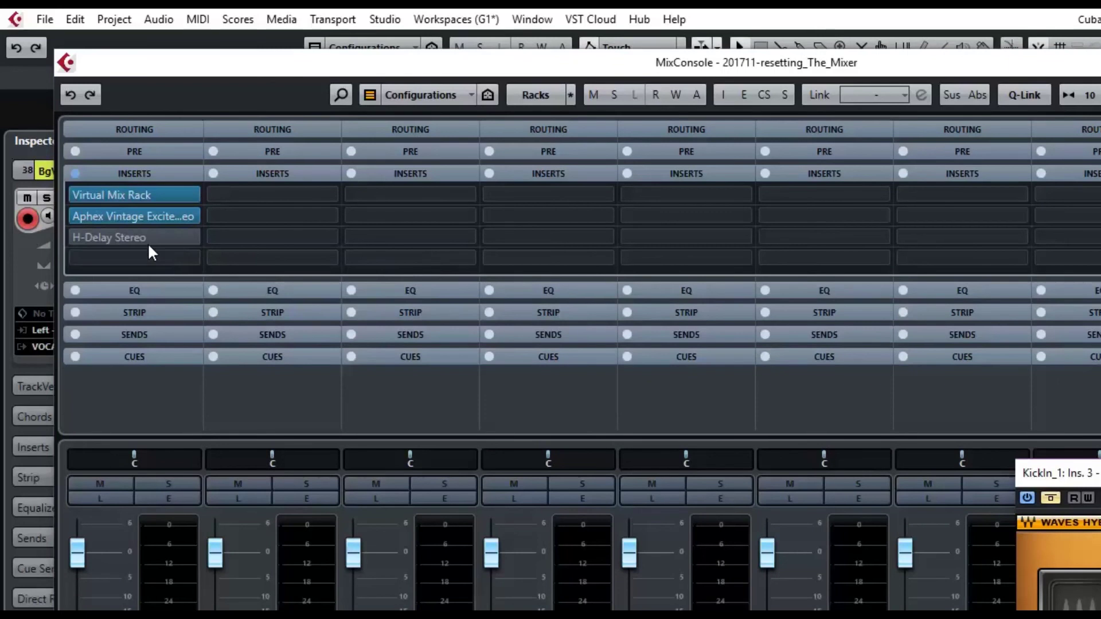
left_click(144, 235, "alt")
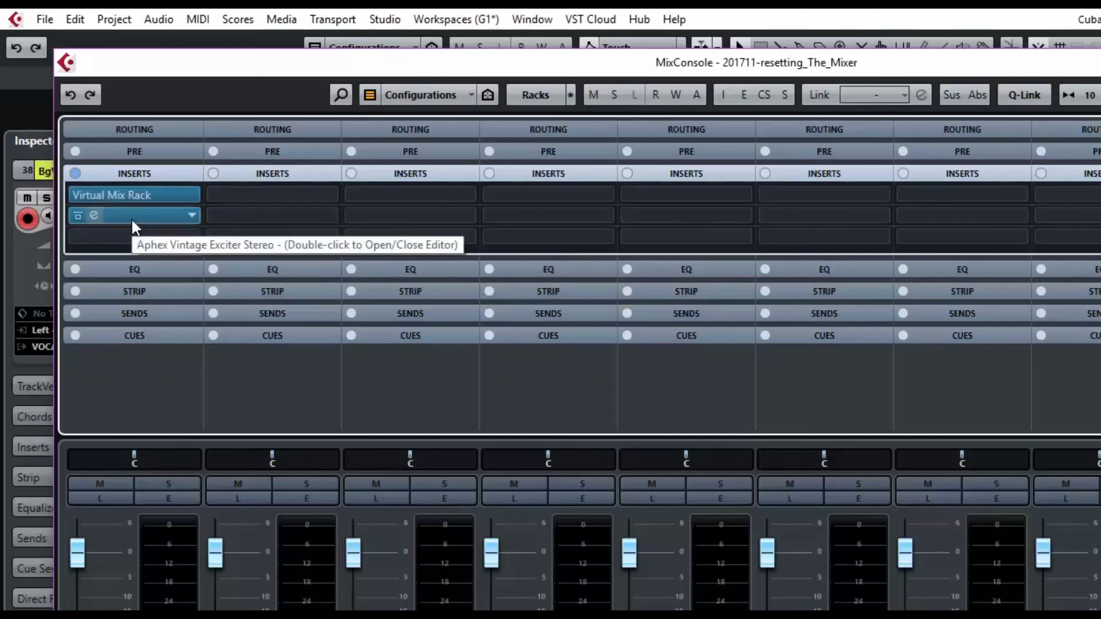
- Expand the channel strip section and switch on KickIn_1's DeEsser module
left_click(127, 151)
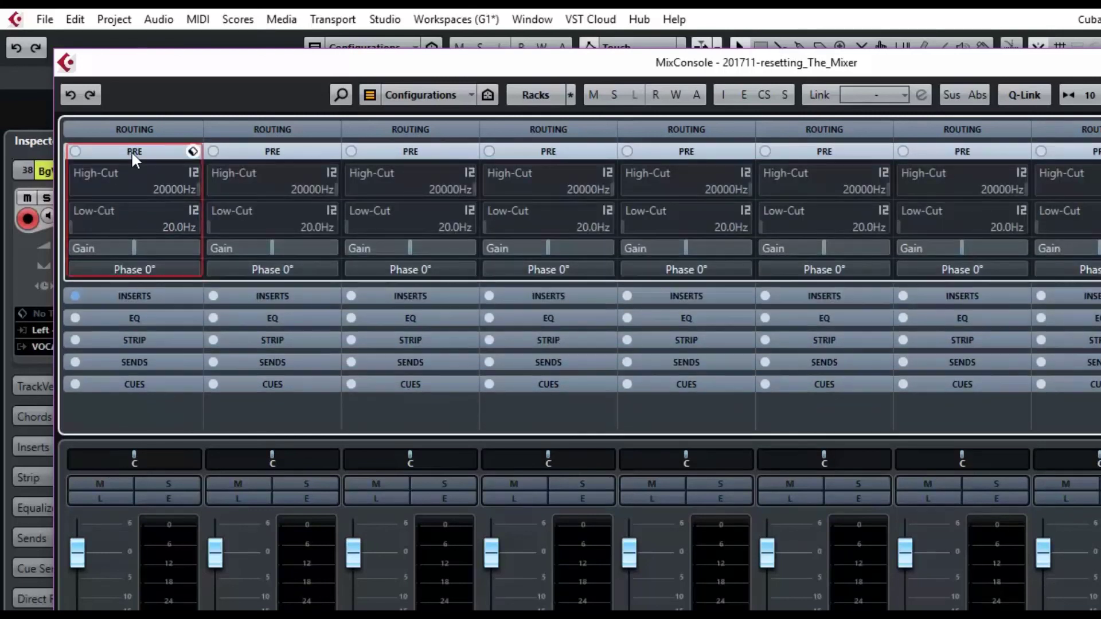
left_click(132, 150)
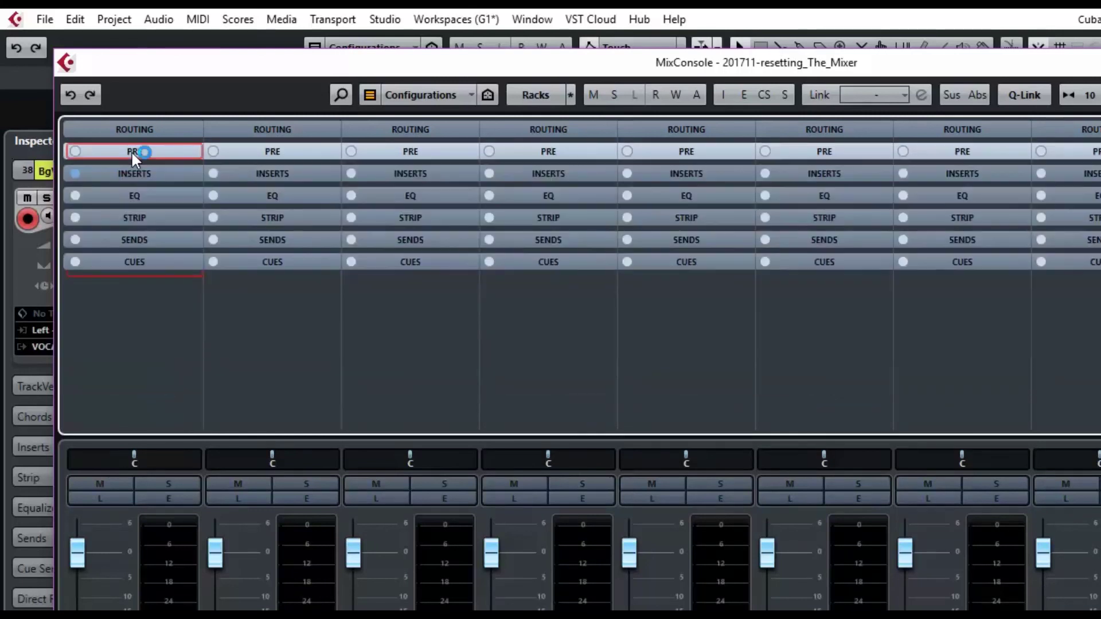
left_click(128, 212)
scroll(137, 263, "down", 2)
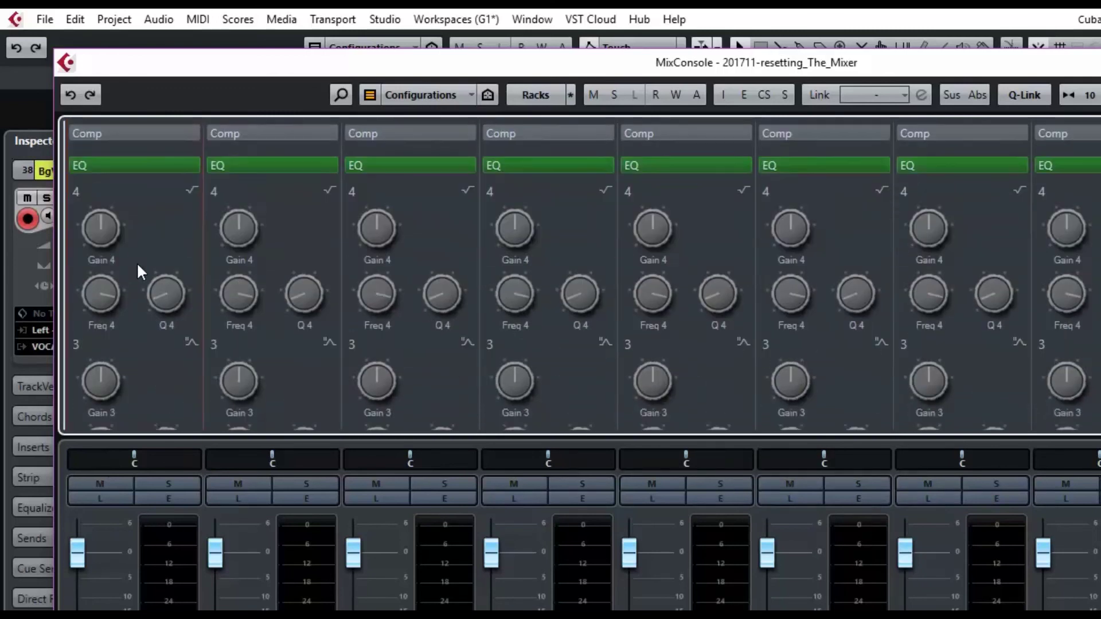
scroll(136, 262, "down", 8)
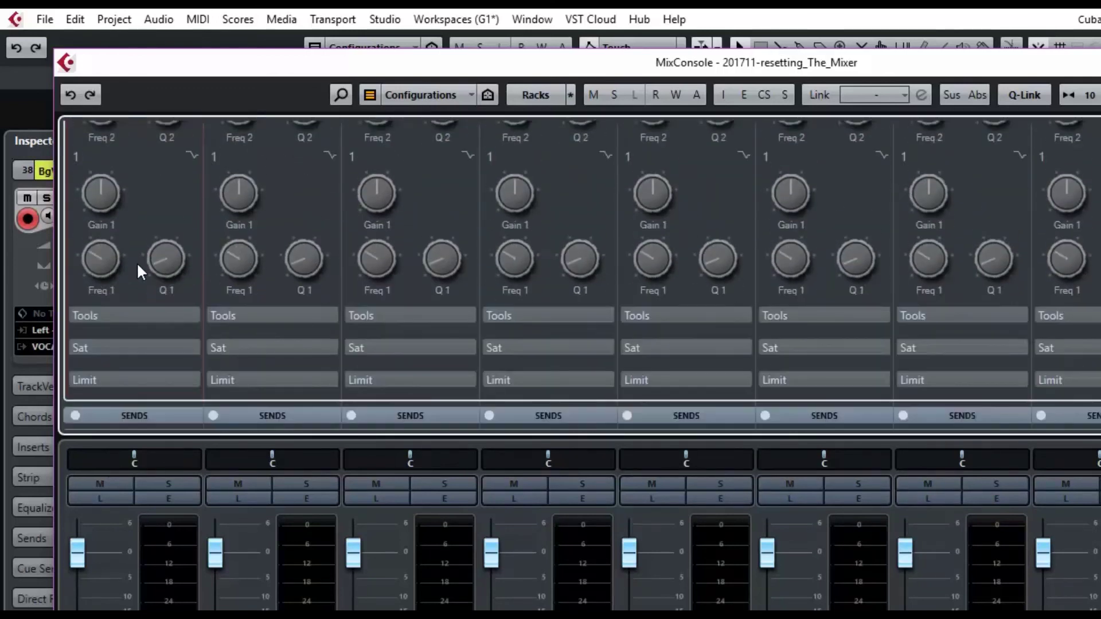
scroll(136, 263, "down", 1)
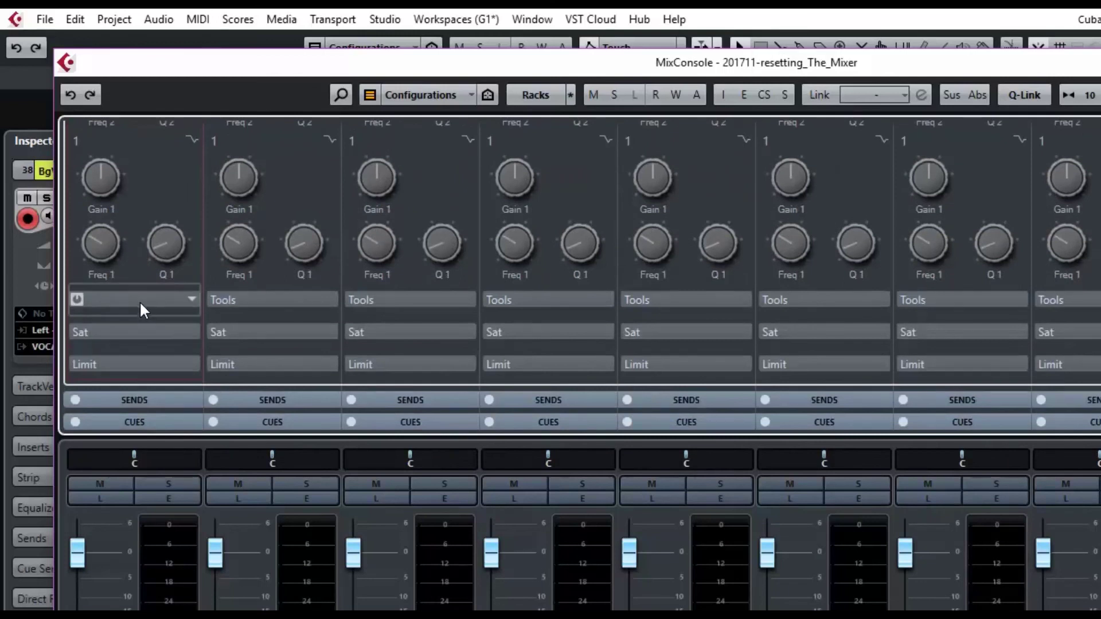
left_click(140, 298)
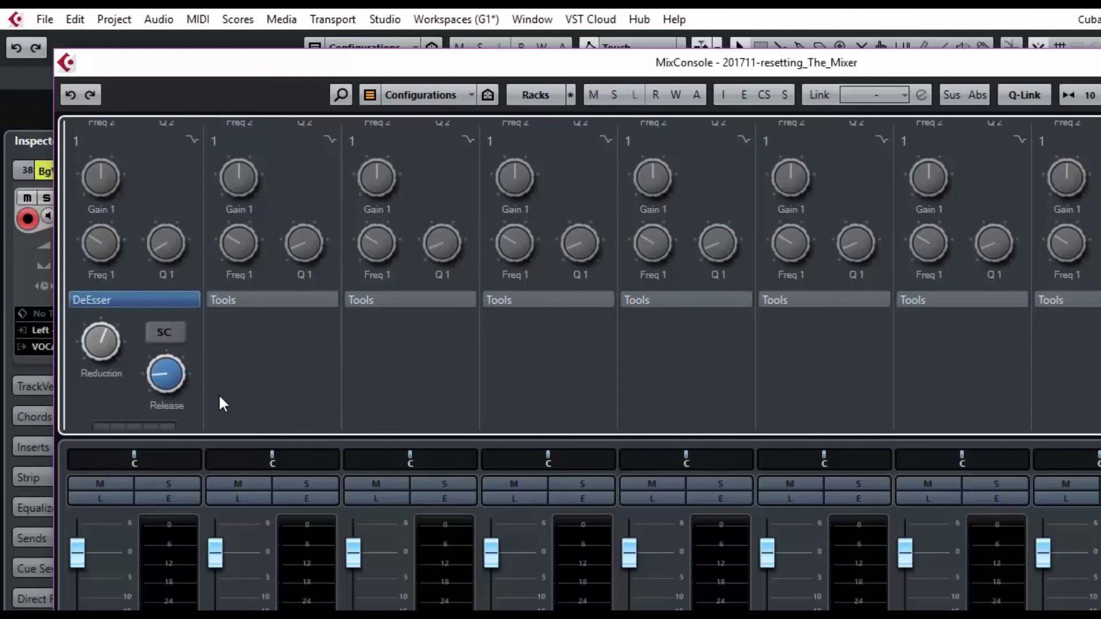
- Switch on KickIn_1's Standard Compressor, collapse the strip section and select the Kick track
scroll(274, 404, "up", 8)
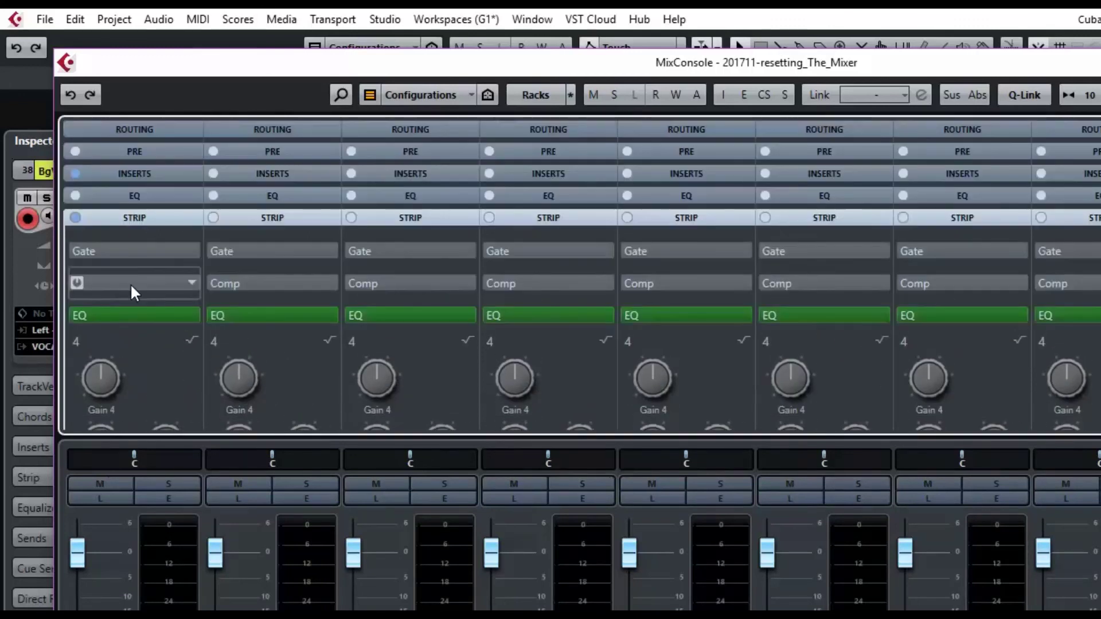
left_click(130, 283)
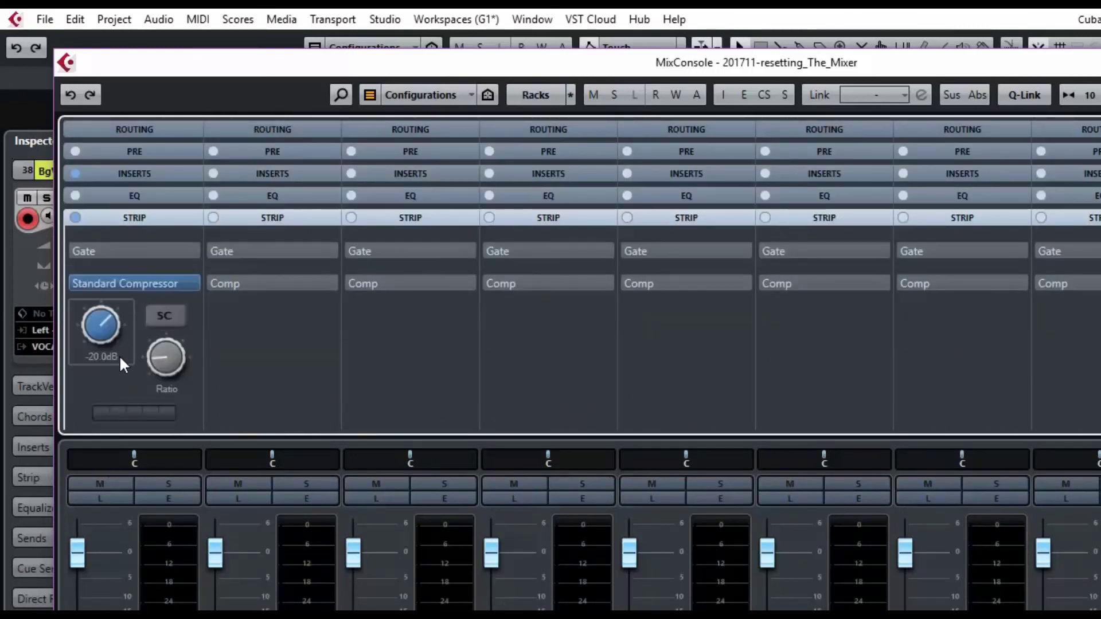
mouse_move(169, 355)
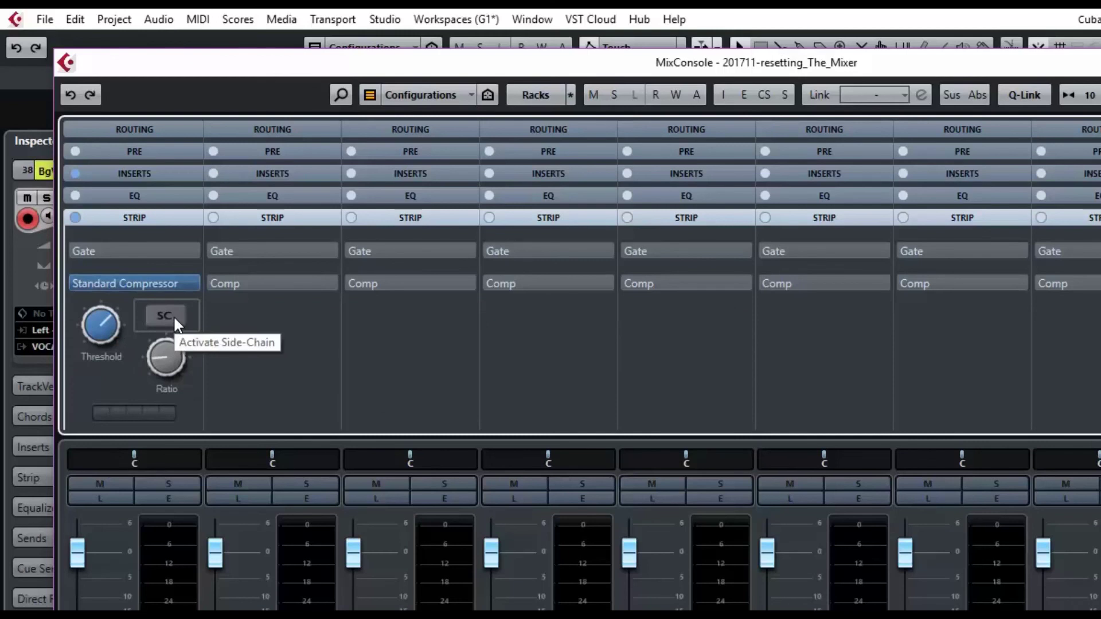
mouse_move(119, 328)
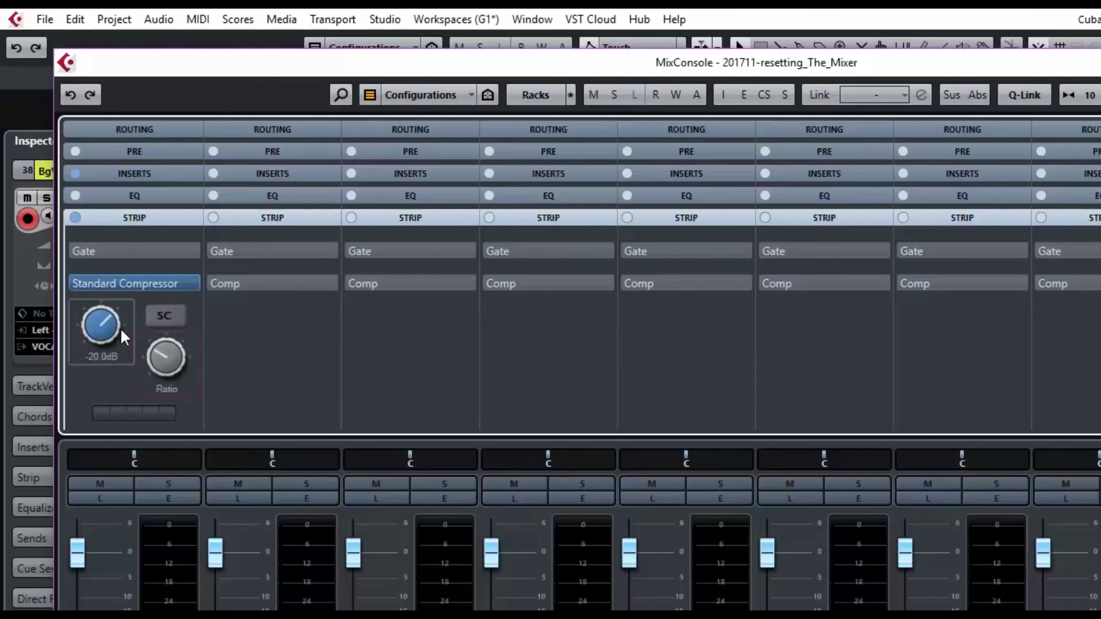
scroll(104, 377, "down", 2)
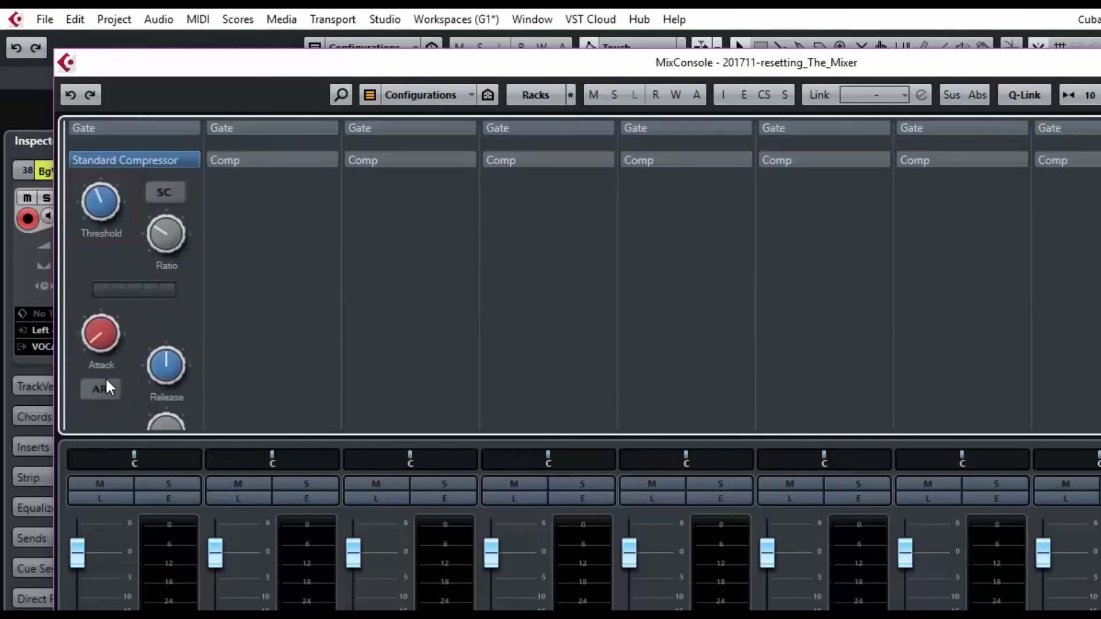
scroll(140, 319, "down", 2)
left_click(140, 312)
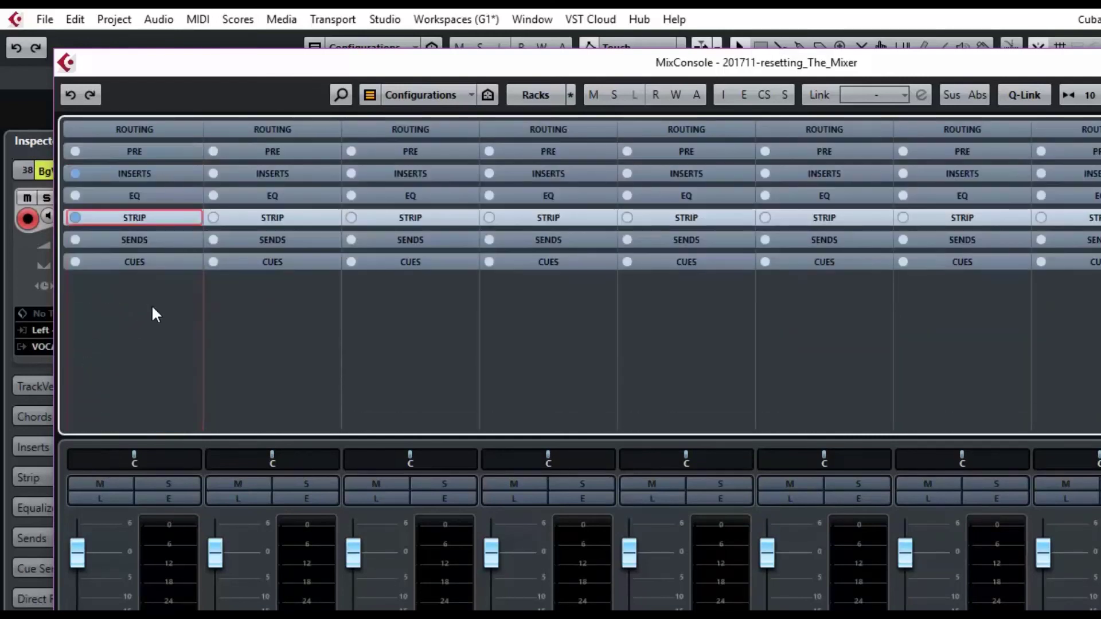
left_click(127, 547)
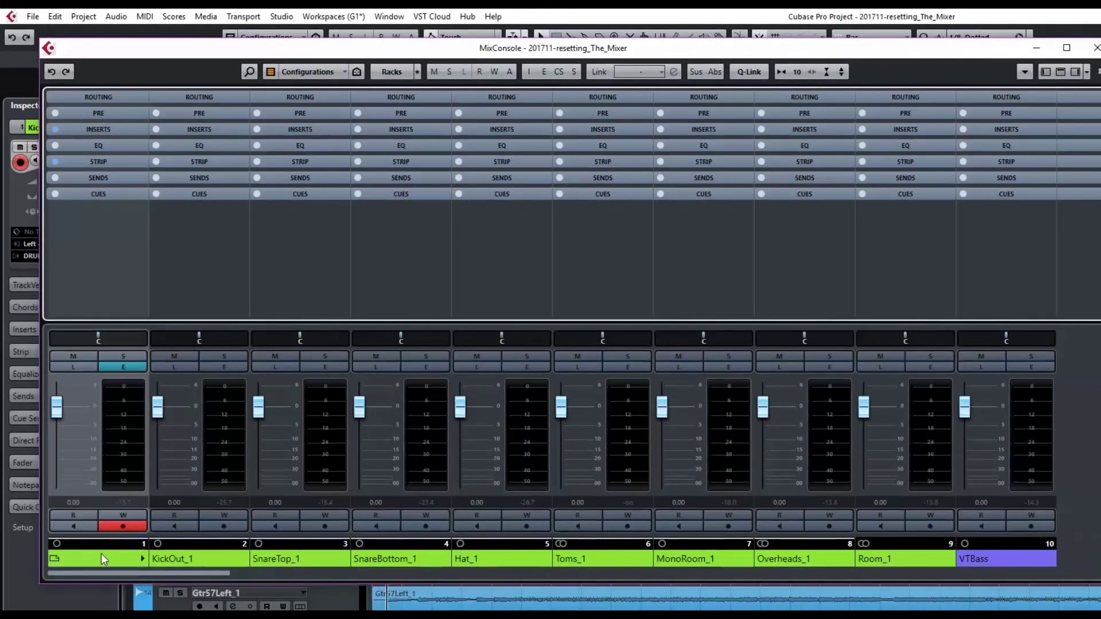
- Select channels KickIn_1 through Room_1 and paste KickIn_1's settings to them via the Functions Menu
left_click(101, 553)
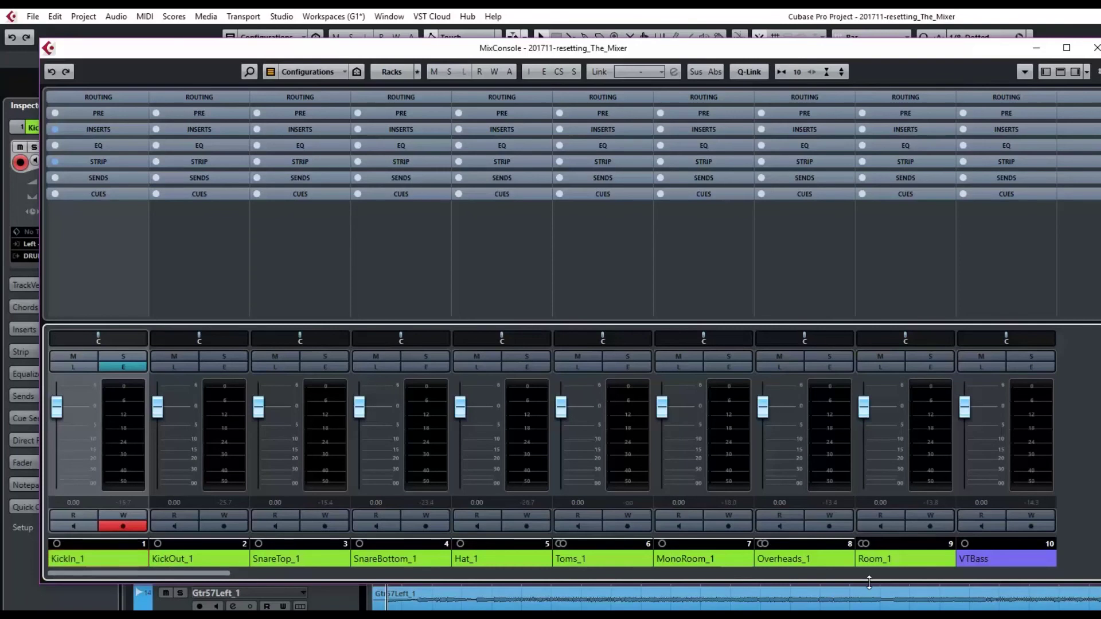
left_click(916, 559, "shift")
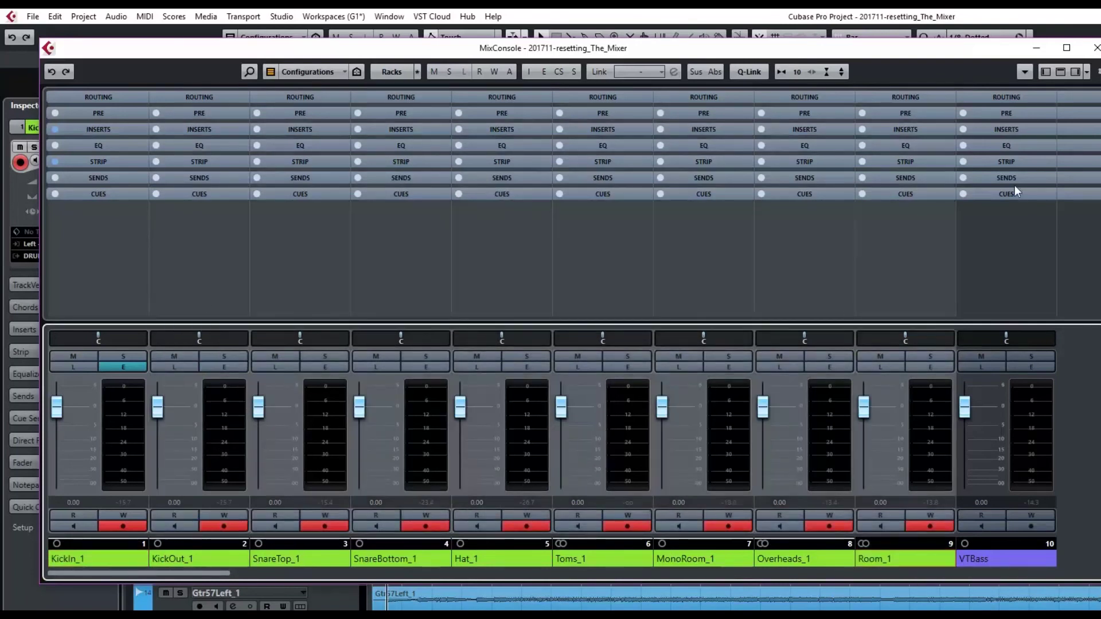
left_click(1044, 72)
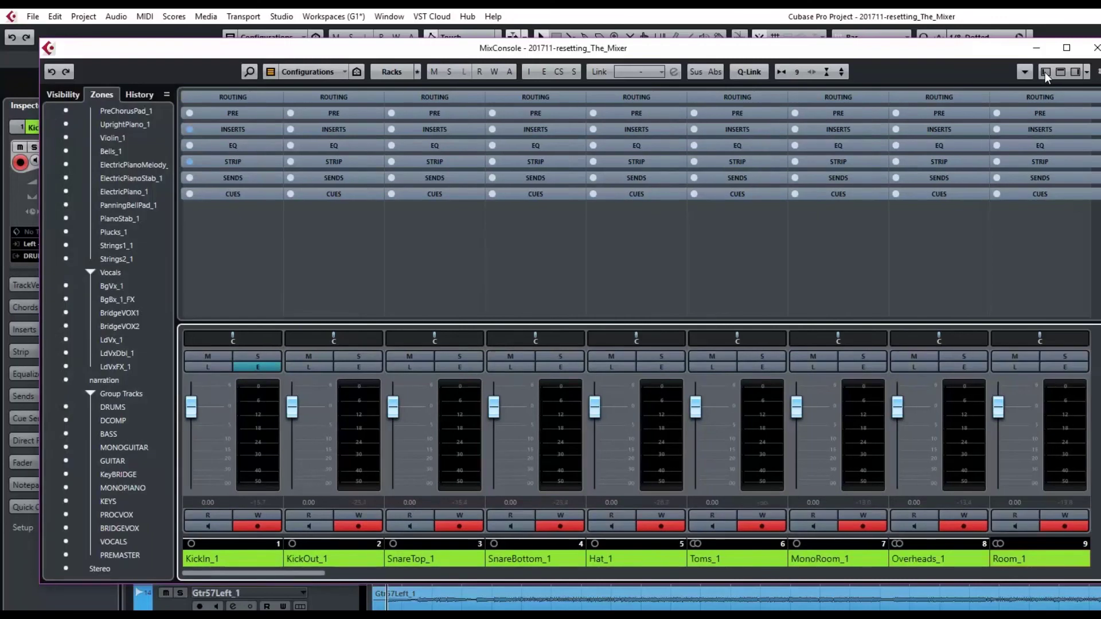
left_click(1045, 73)
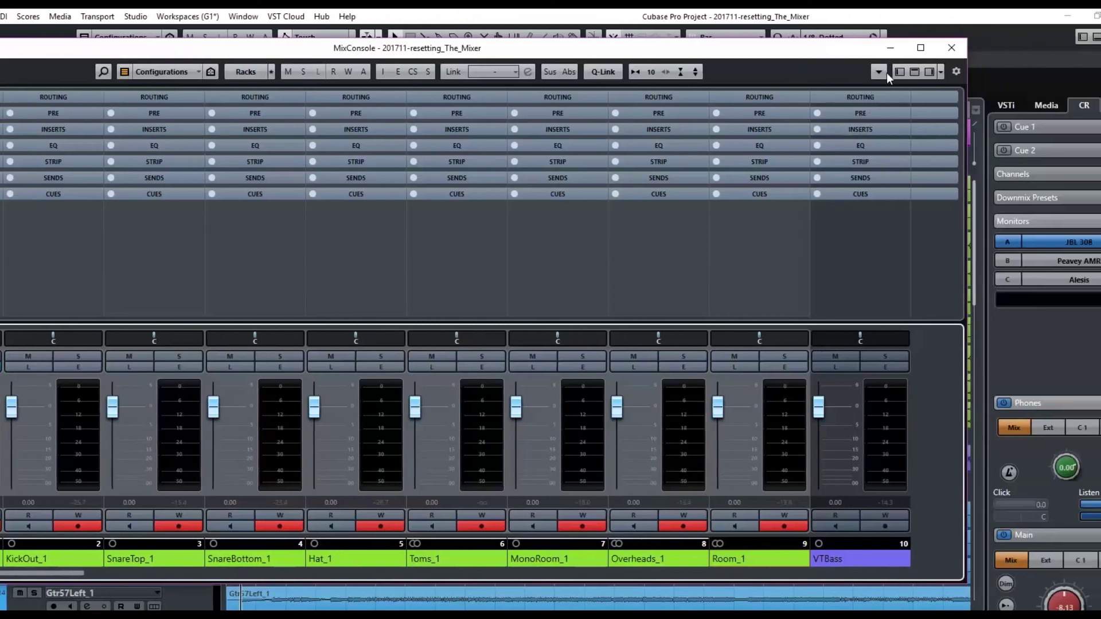
left_click(883, 73)
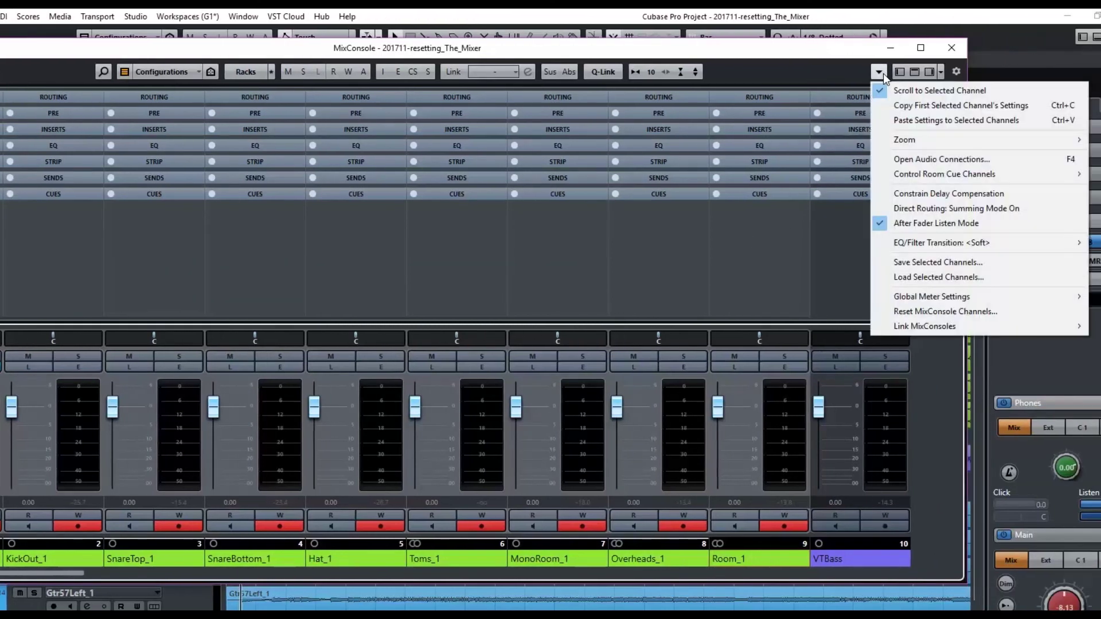
left_click(886, 75)
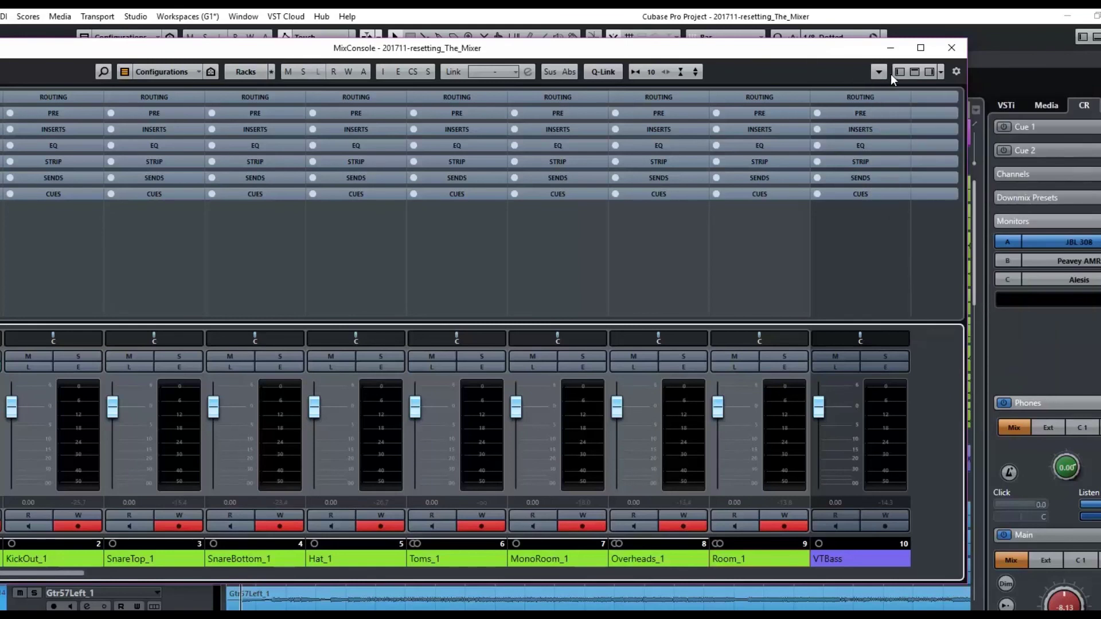
left_click(877, 72)
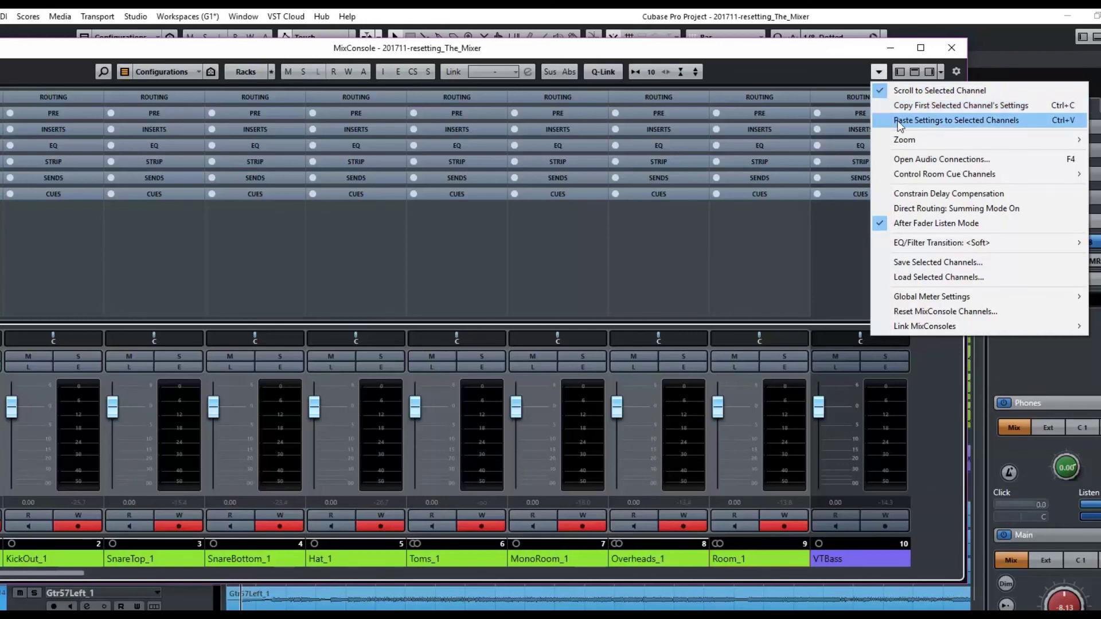
left_click(720, 54)
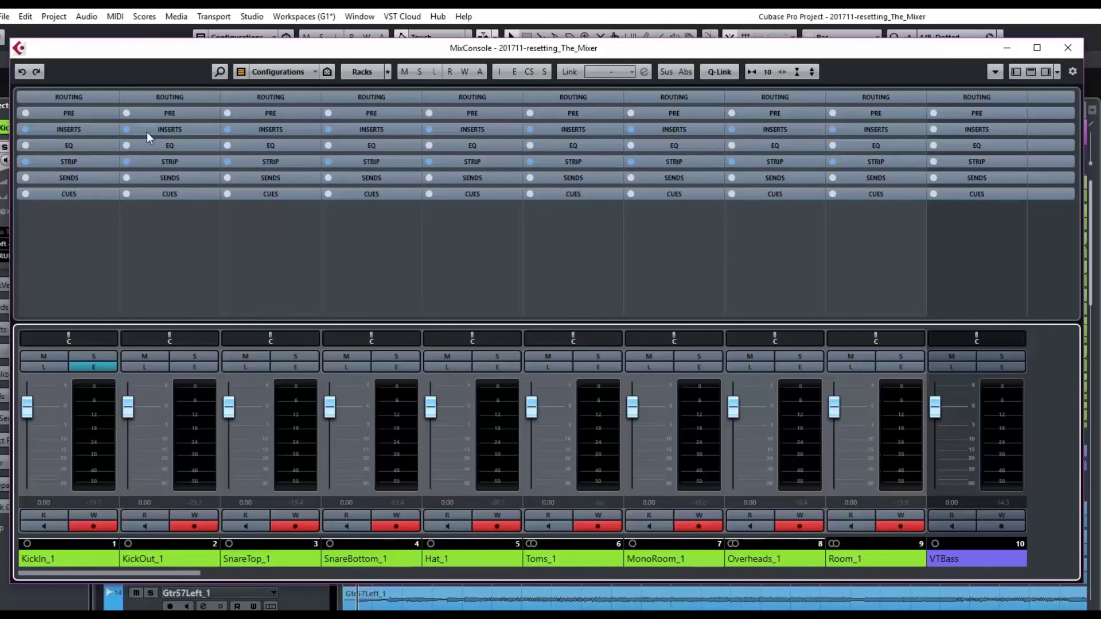
left_click(187, 126)
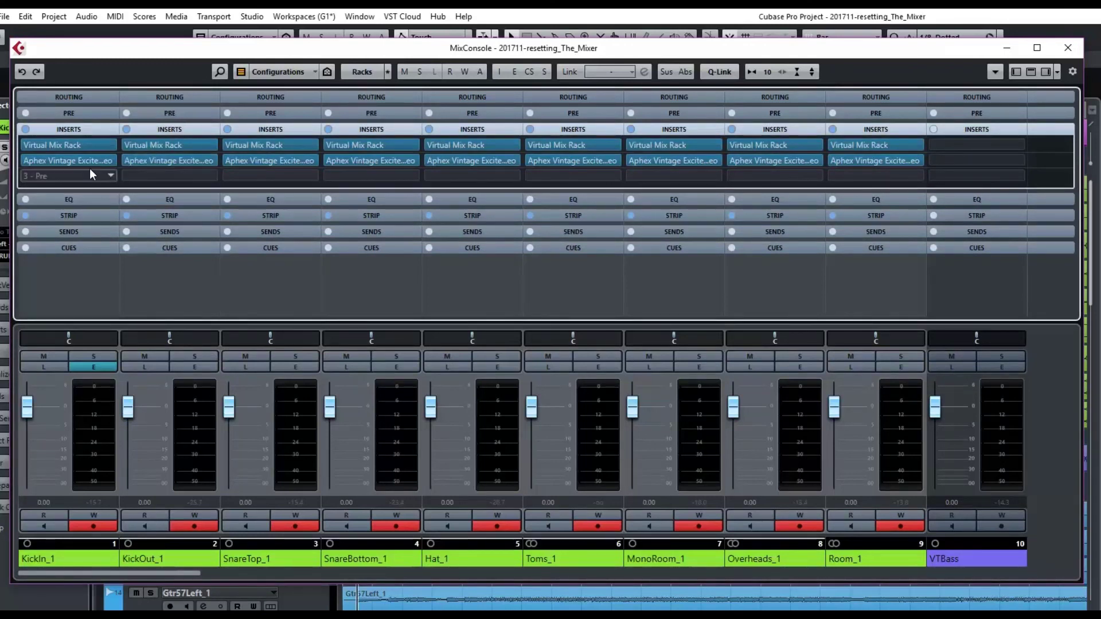
left_click(91, 145)
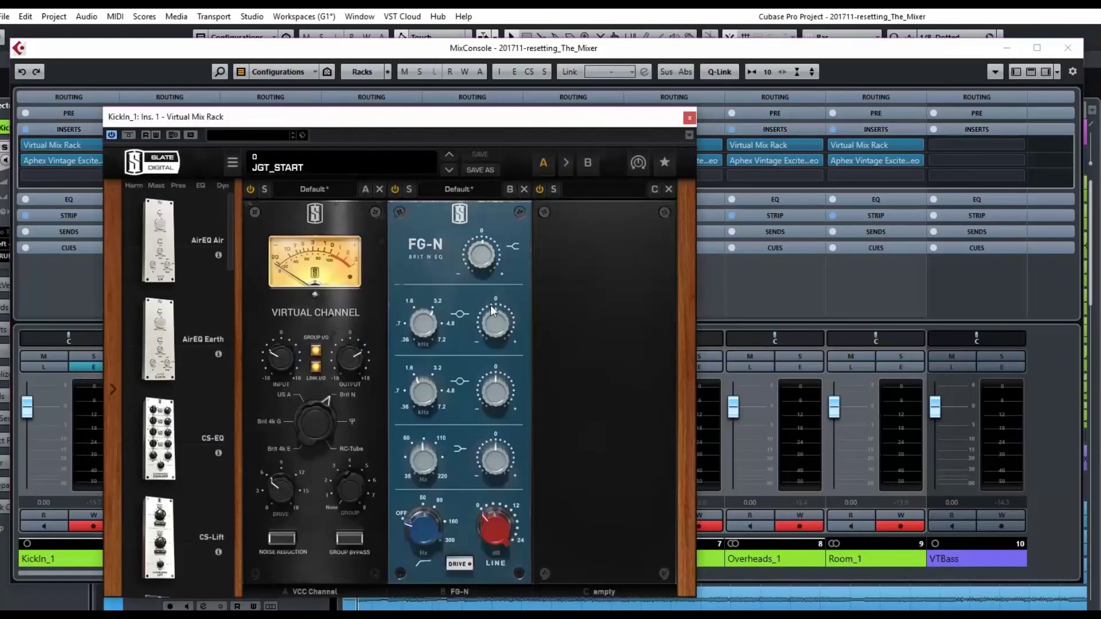
left_click(689, 118)
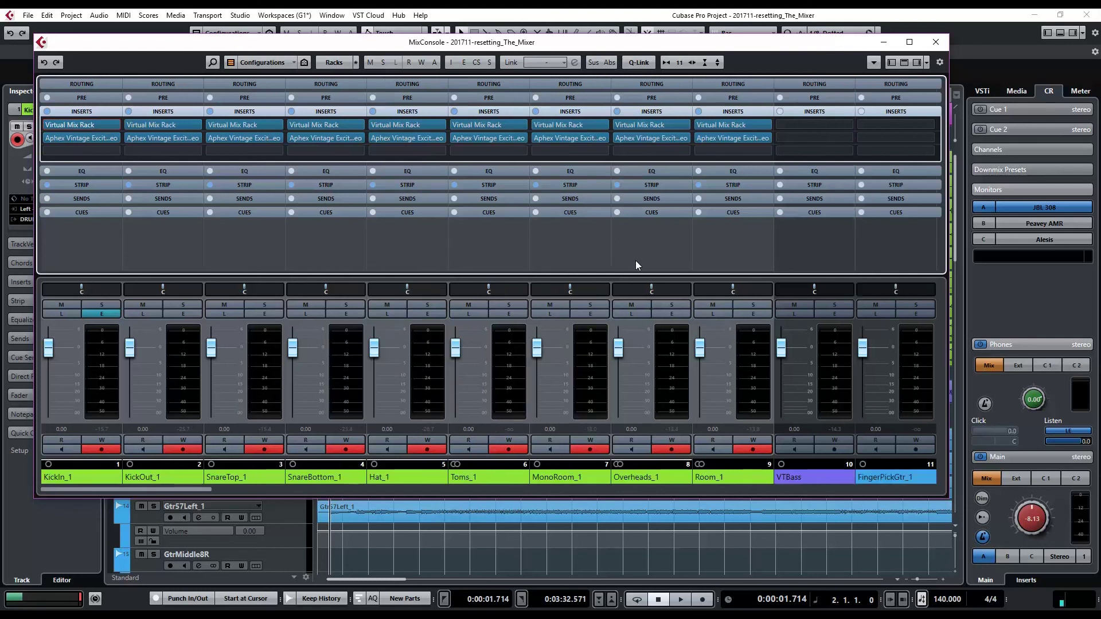
- Narrow the strips to fit all 31 channels and show the Routing rack instead of Inserts
key("ctrl+alt+n")
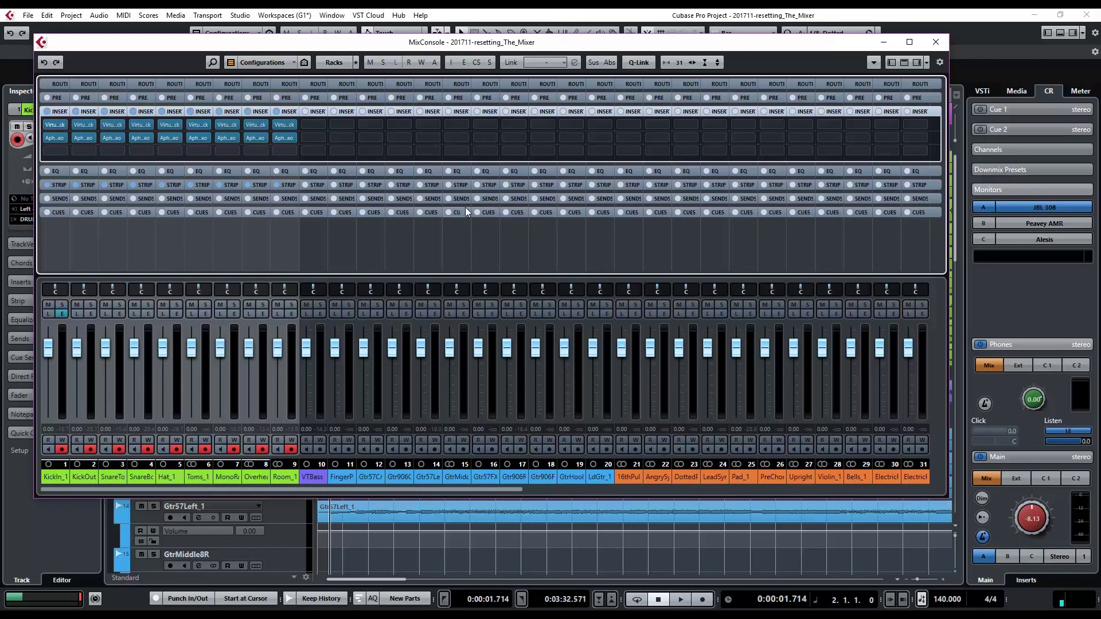
left_click(60, 85)
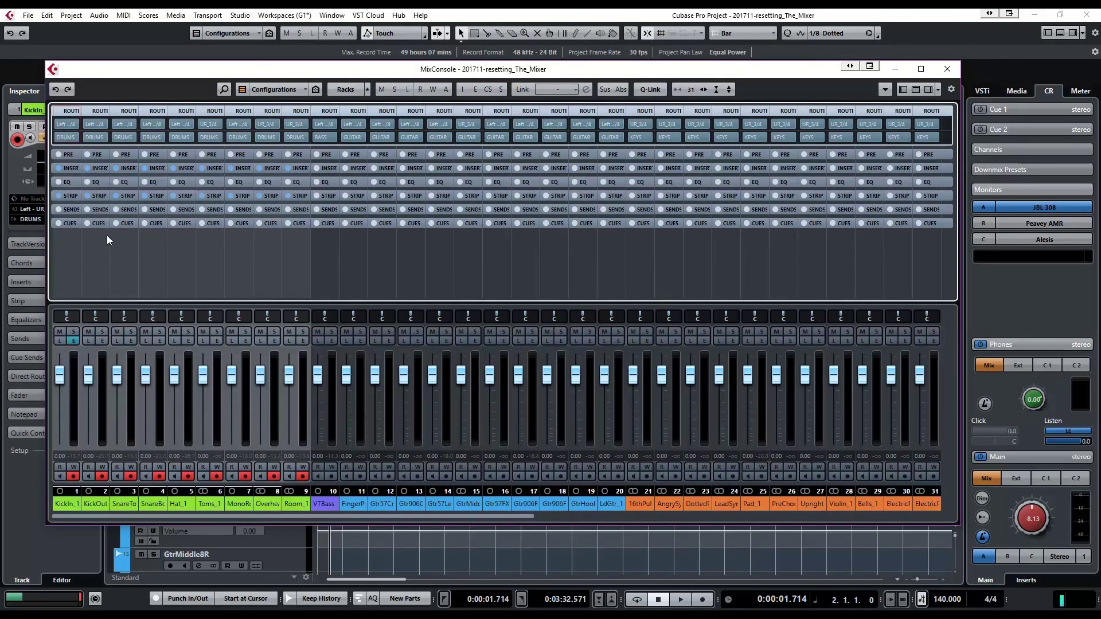
- Set UR_01 as the default input bus in Audio Connections, then close the window
left_click(152, 137)
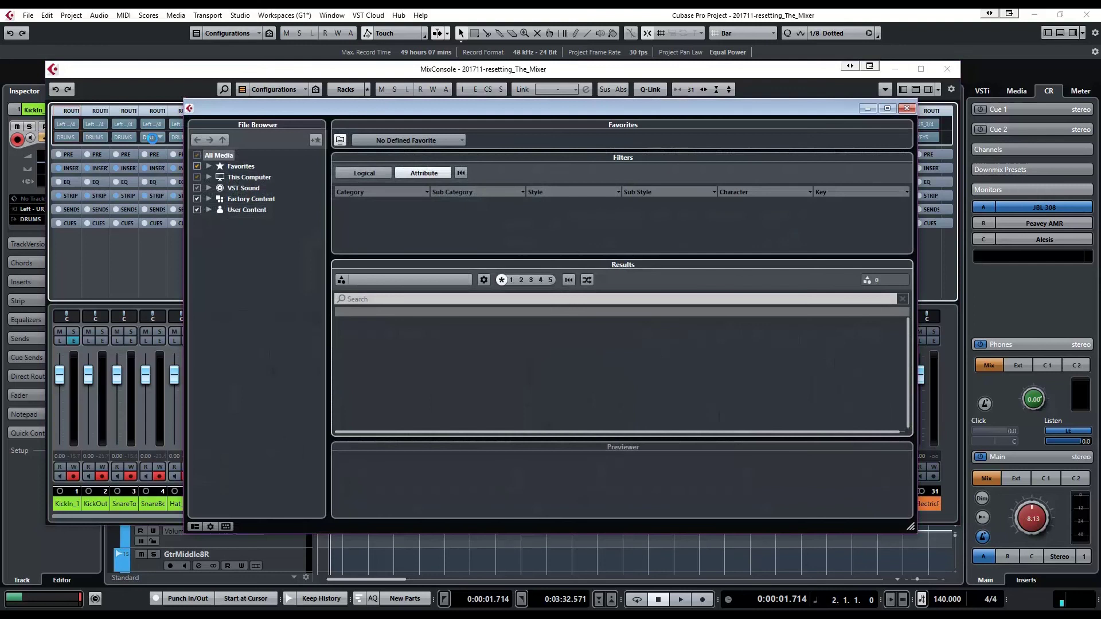
key("Escape")
key("F4")
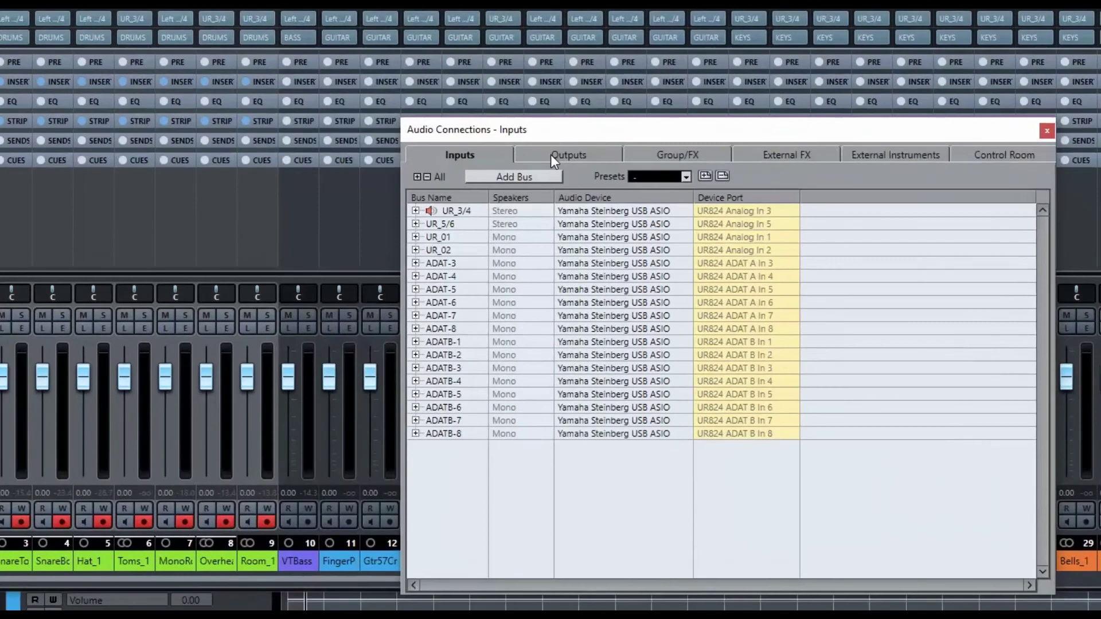
left_click_drag(556, 129, 480, 68)
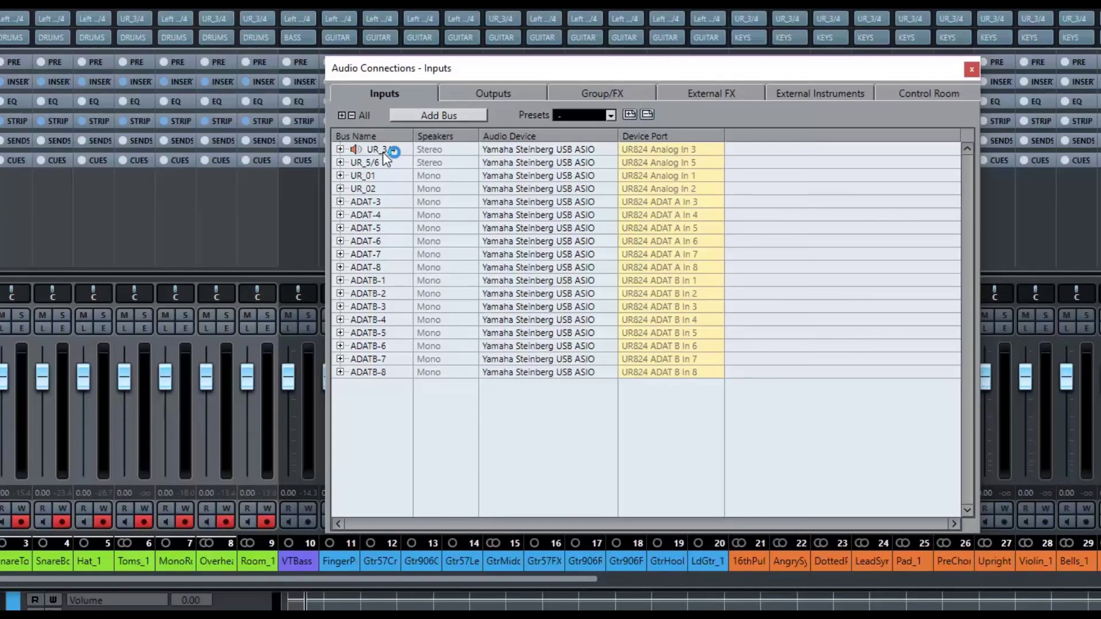
left_click(340, 149)
left_click(340, 149)
right_click(378, 176)
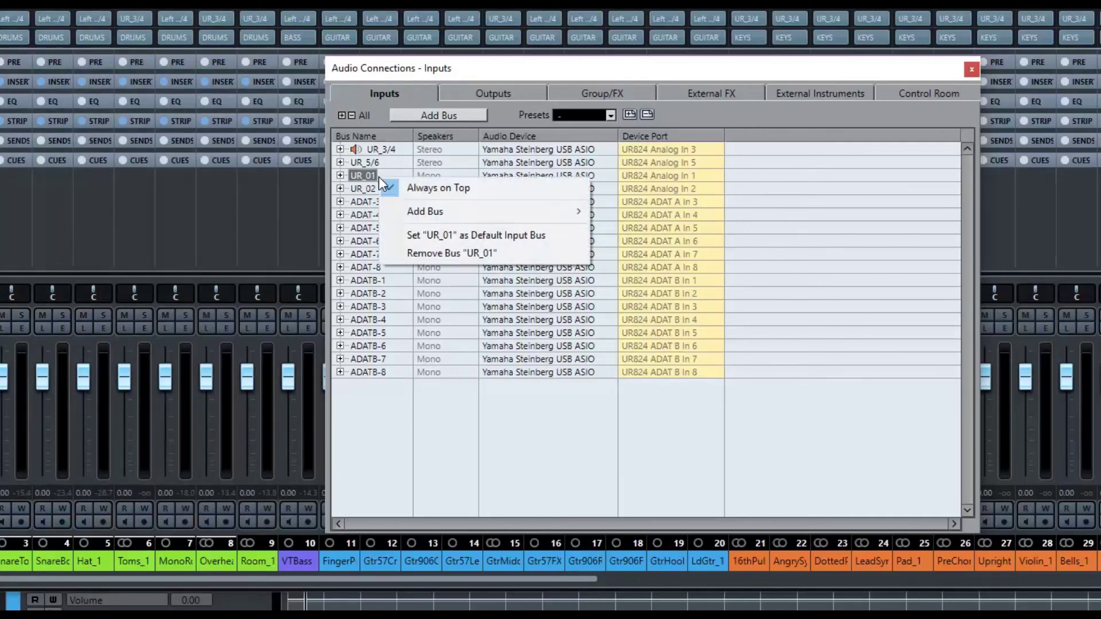
left_click(482, 236)
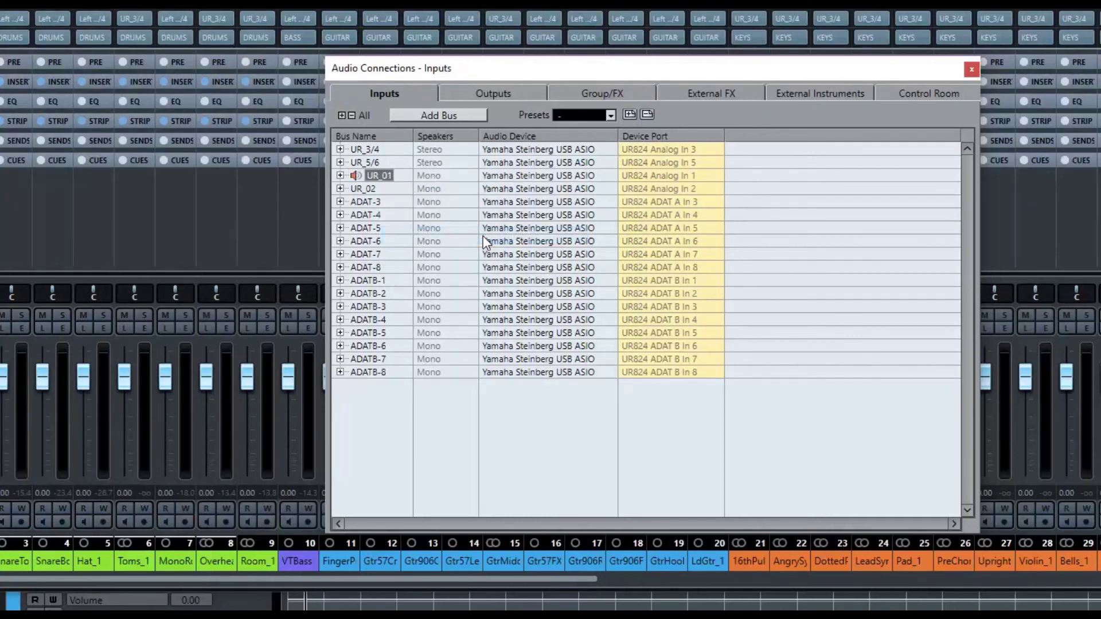
left_click(969, 71)
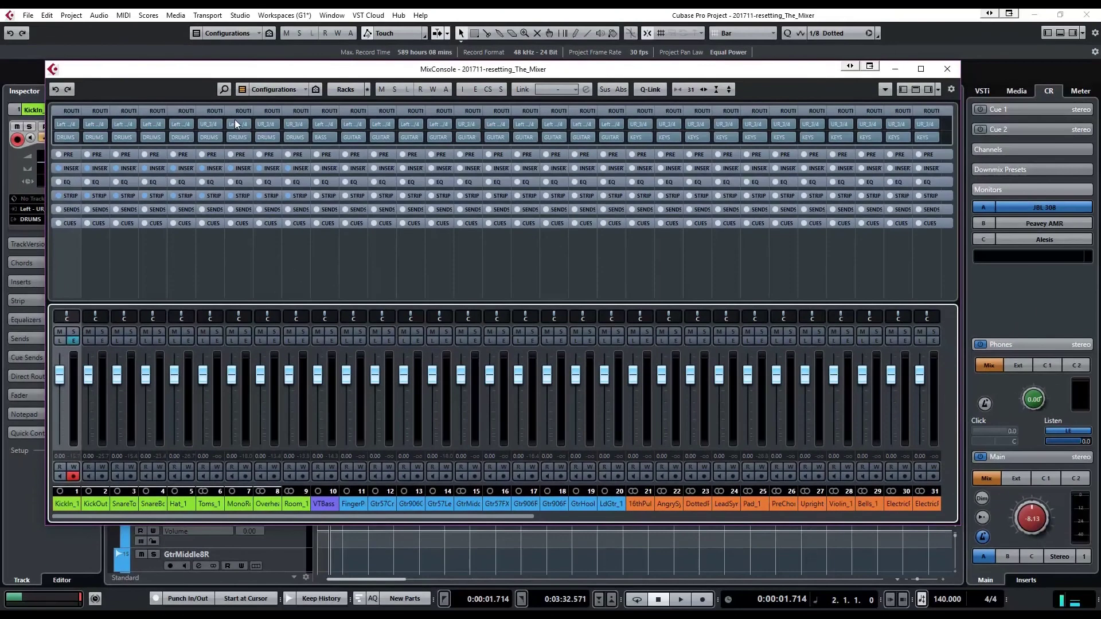
- Set KickIn_1's input to No Bus, then apply No Bus to all nine selected drum channels
left_click(76, 125)
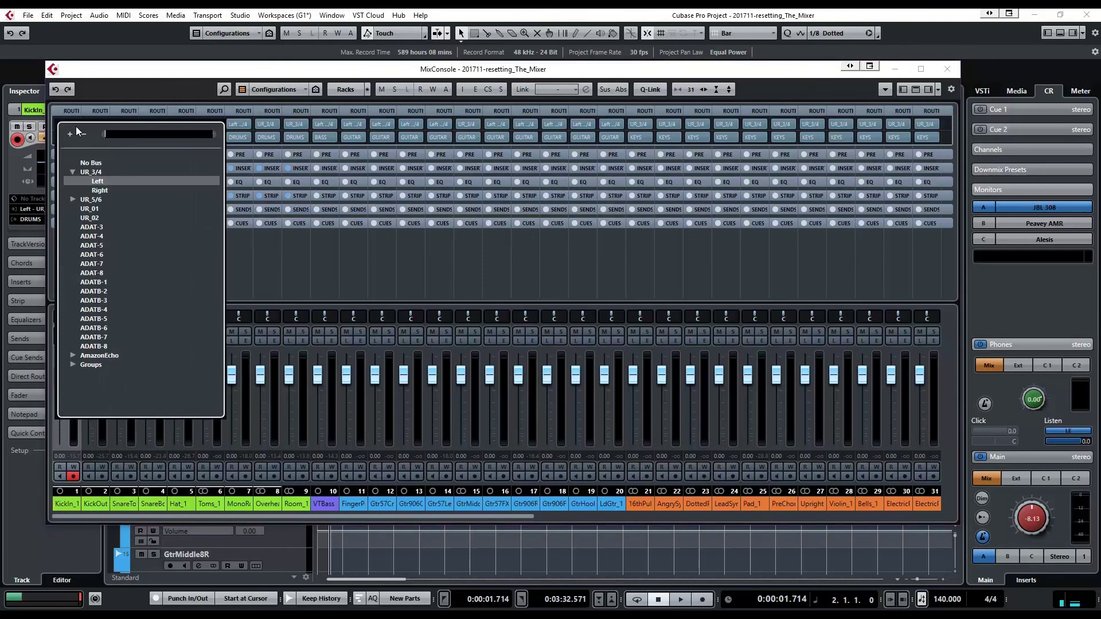
left_click(90, 163)
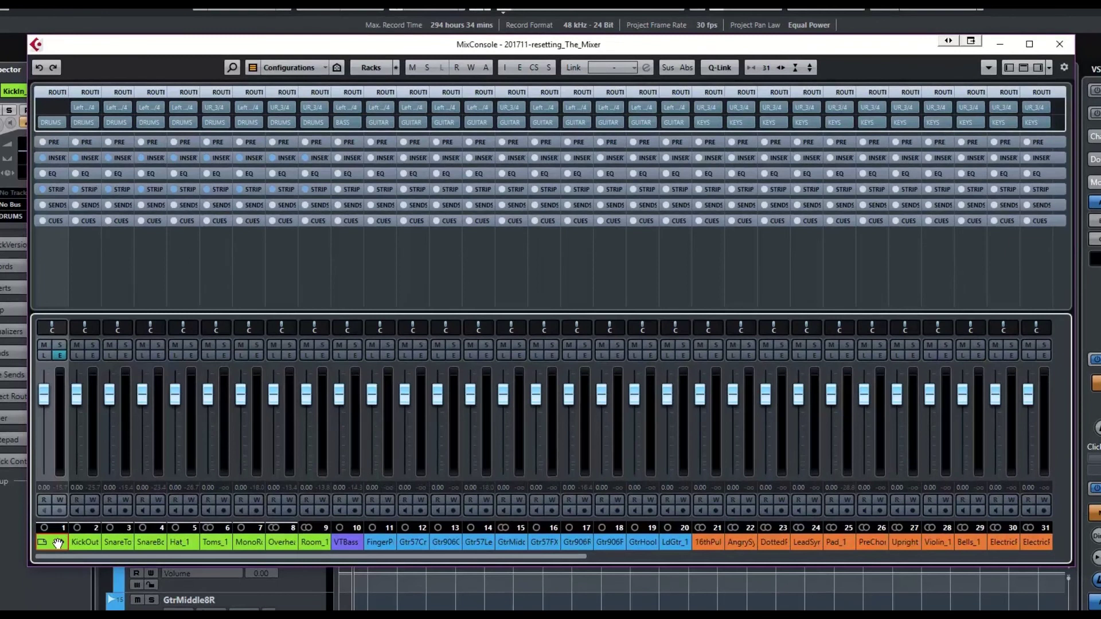
left_click_drag(58, 542, 235, 546)
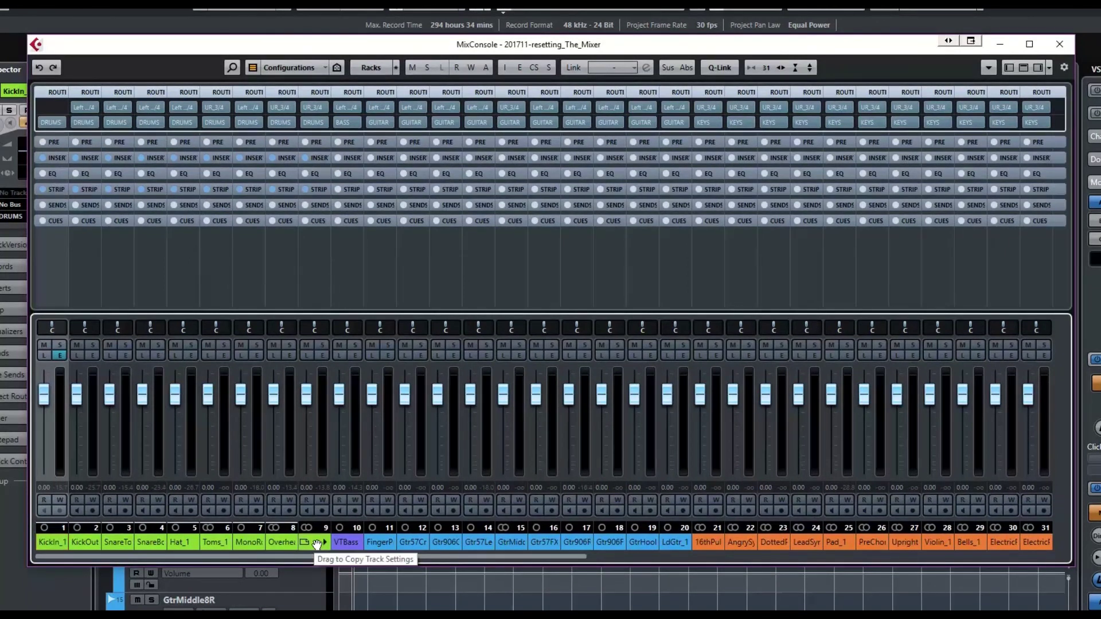
left_click_drag(316, 543, 310, 543)
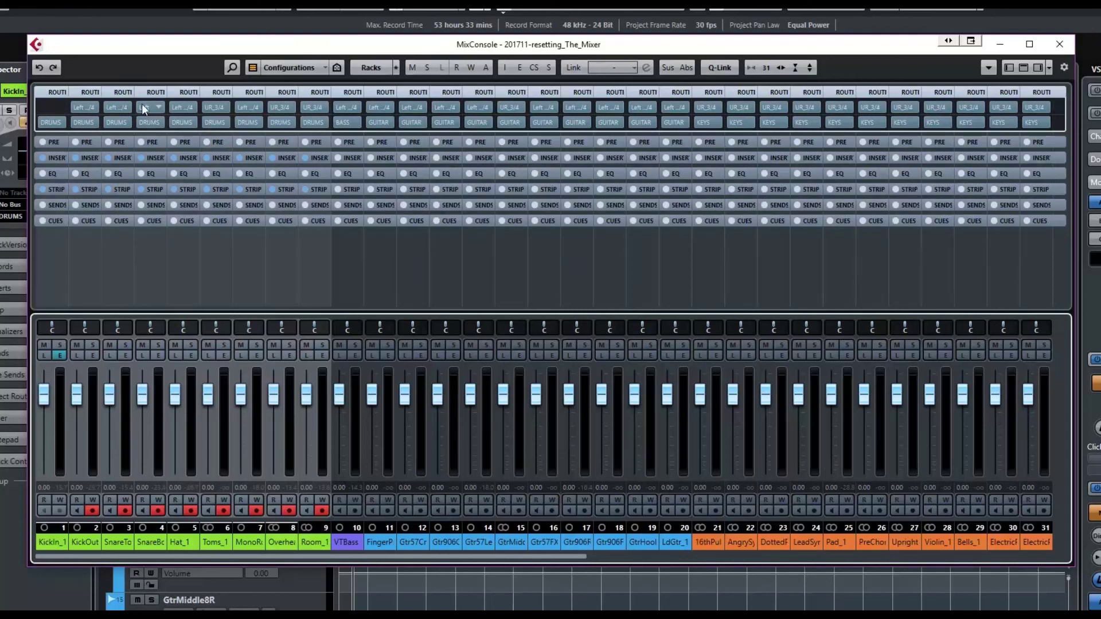
left_click(95, 110)
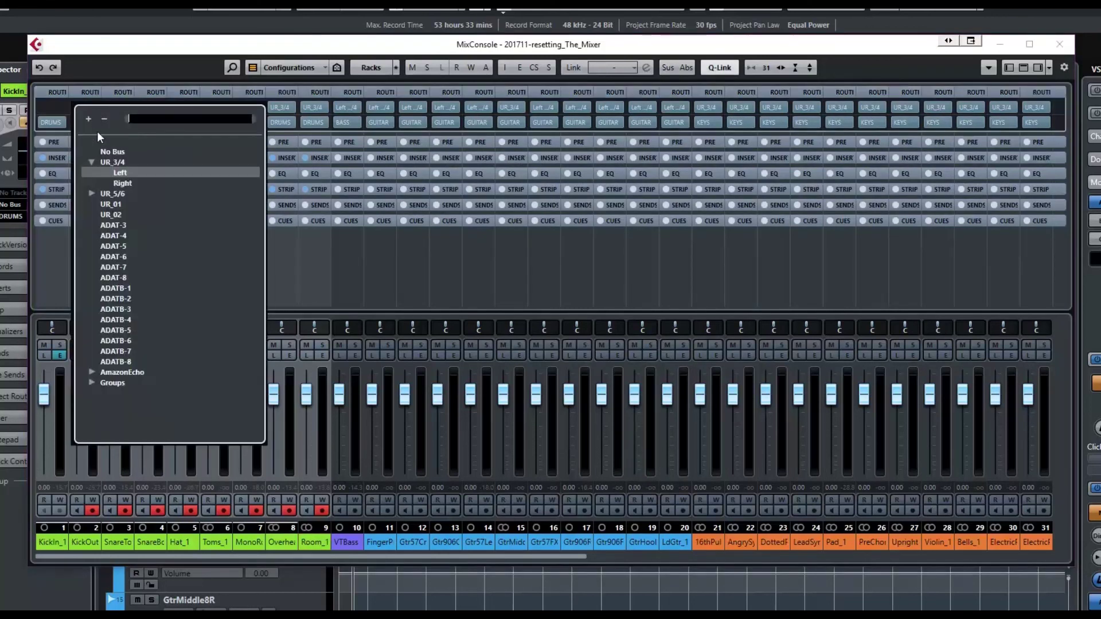
left_click(97, 152)
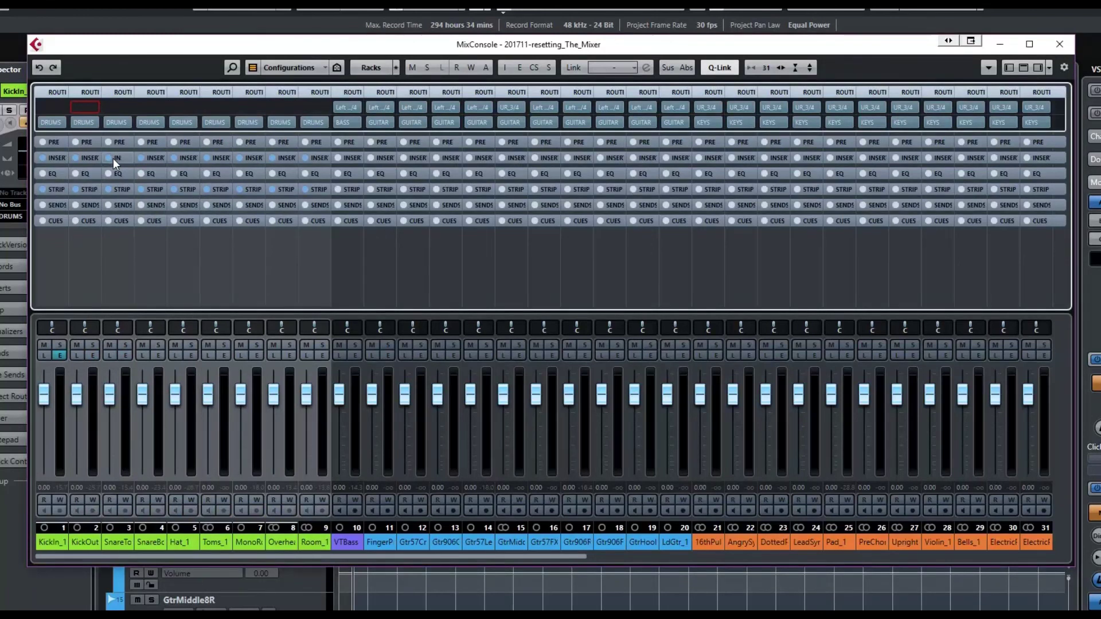
- In the zones panel, select the tracks VTBass through LdVxFX_1 instead of the drums
left_click(989, 68)
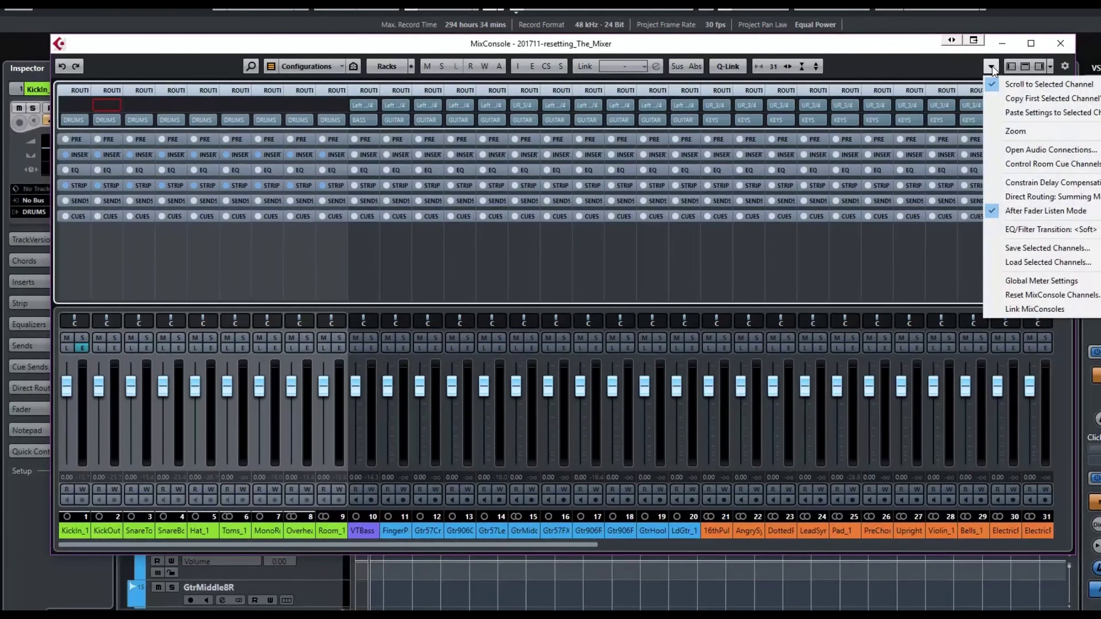
left_click(991, 67)
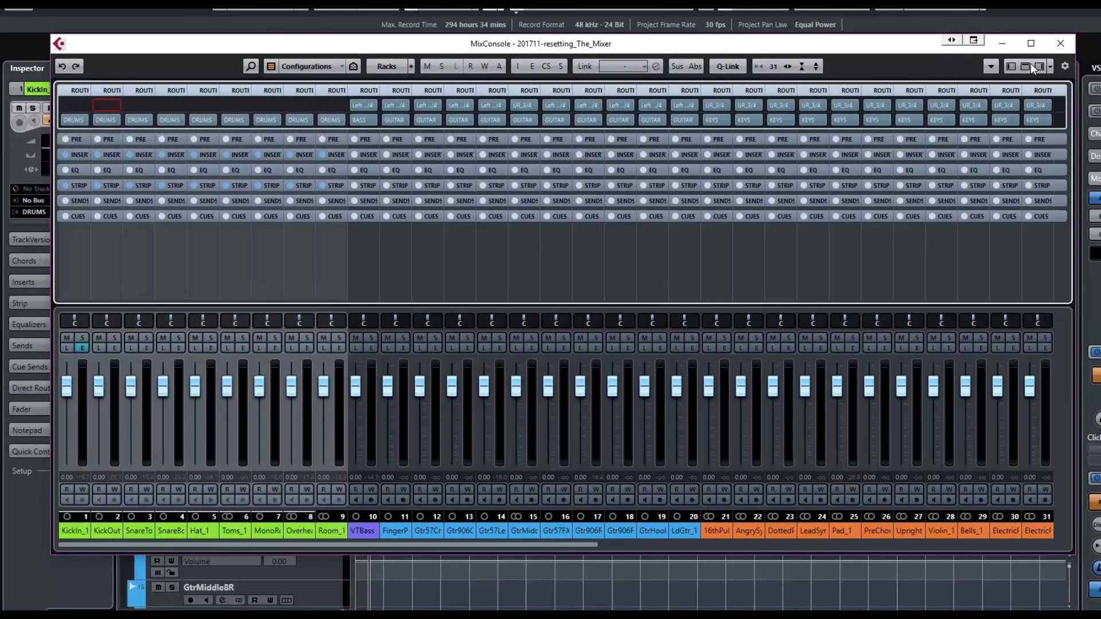
left_click(1010, 67)
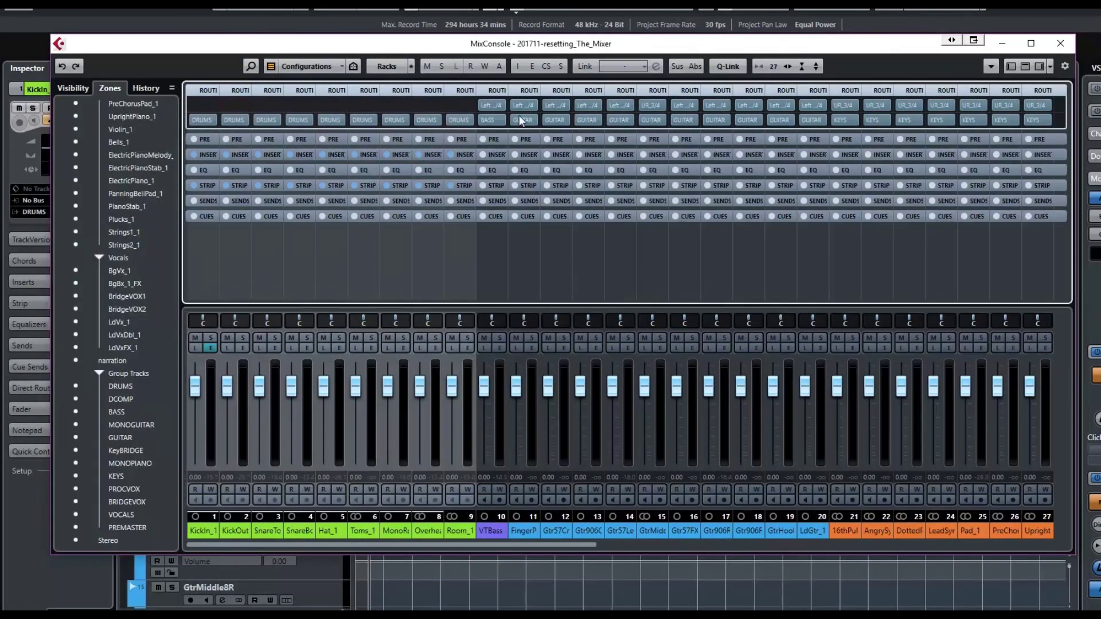
scroll(96, 148, "up", 10)
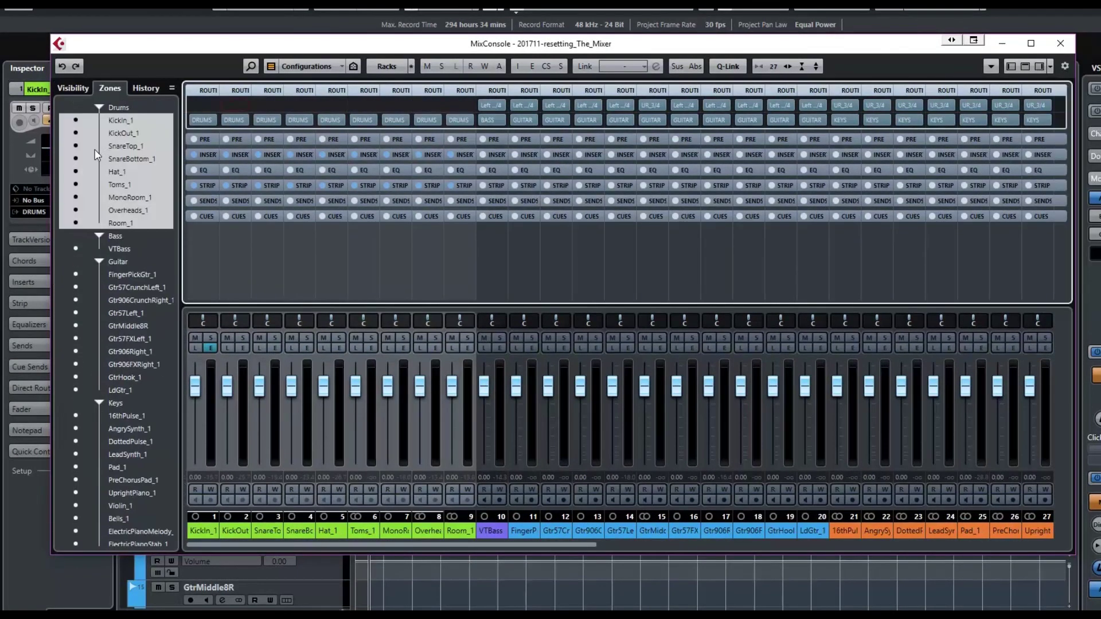
left_click(125, 120)
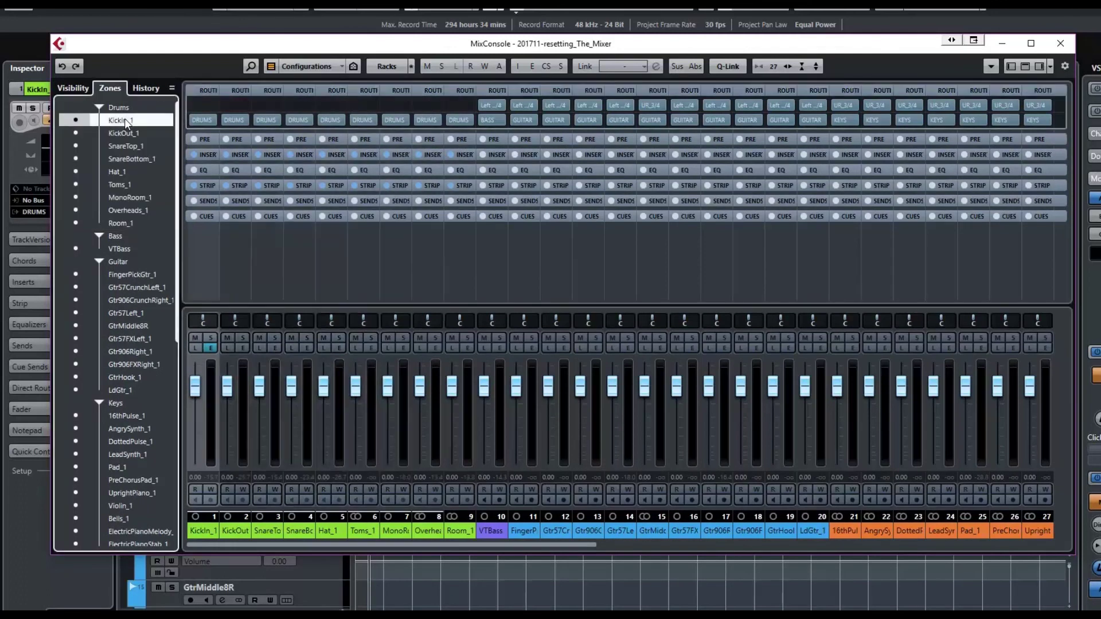
scroll(112, 155, "down", 10)
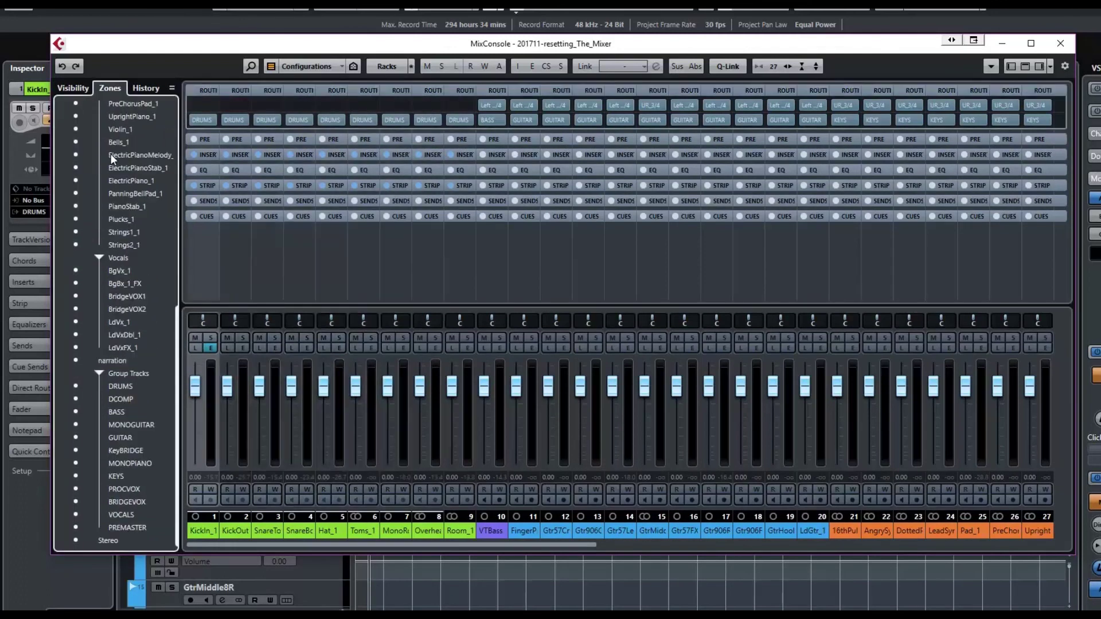
left_click(125, 347, "shift")
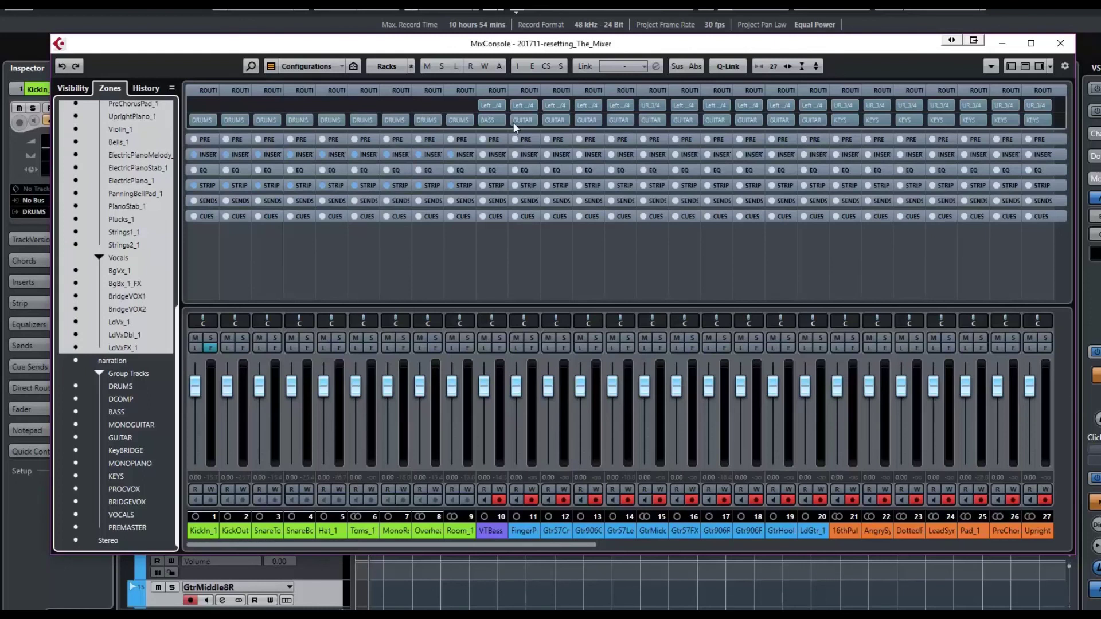
- Route the selected tracks' inputs to No Bus and hide the zones panel
left_click(498, 108)
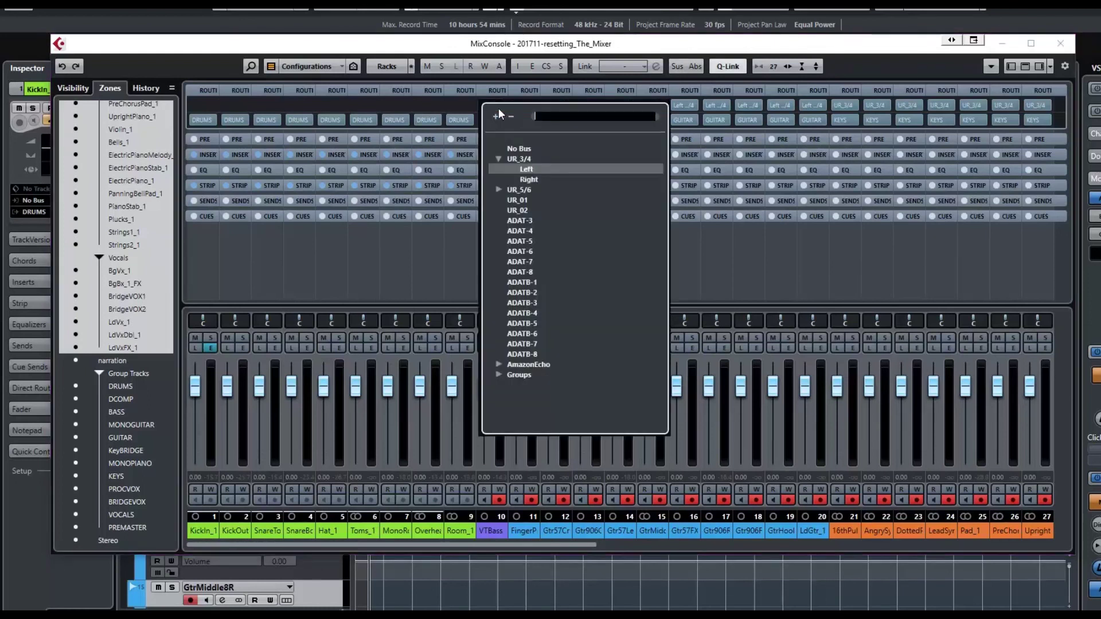
left_click(511, 148)
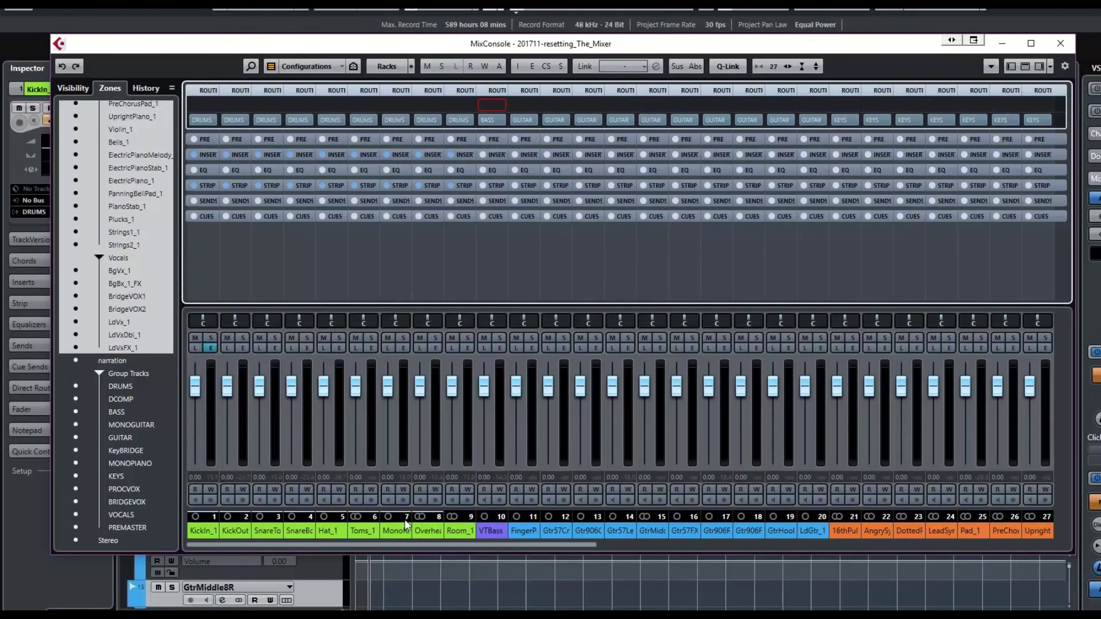
left_click(608, 546)
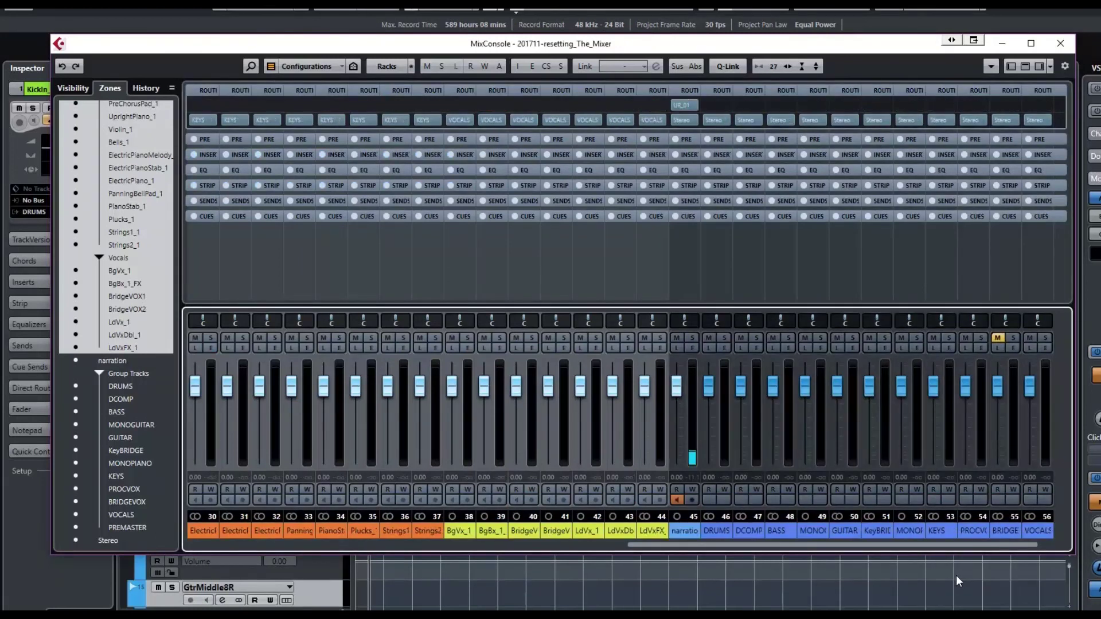
left_click(955, 575)
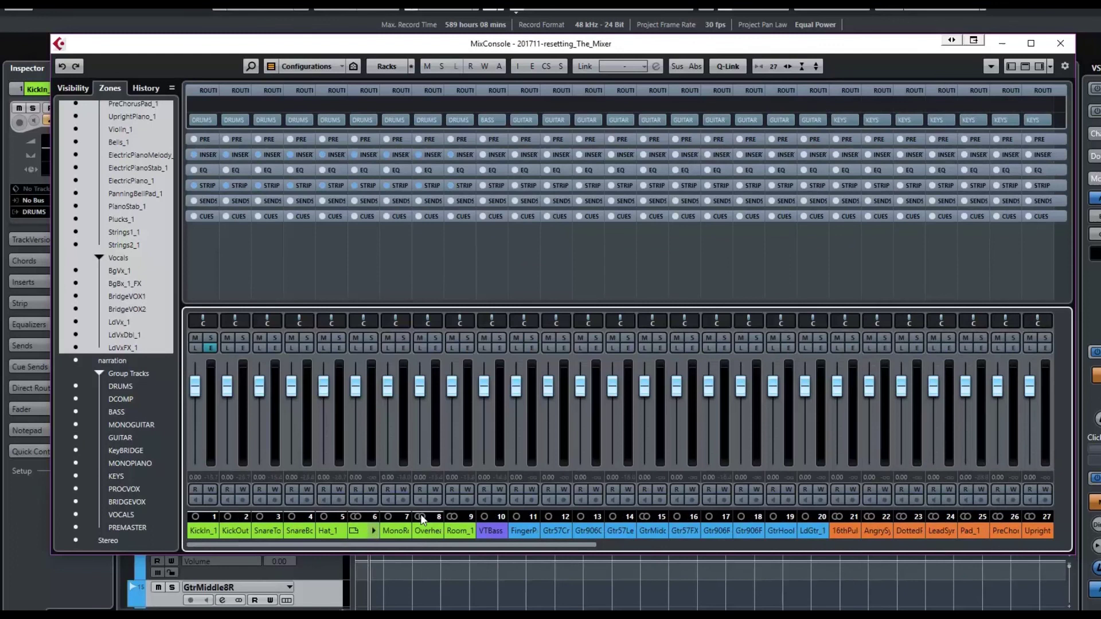
left_click(1011, 71)
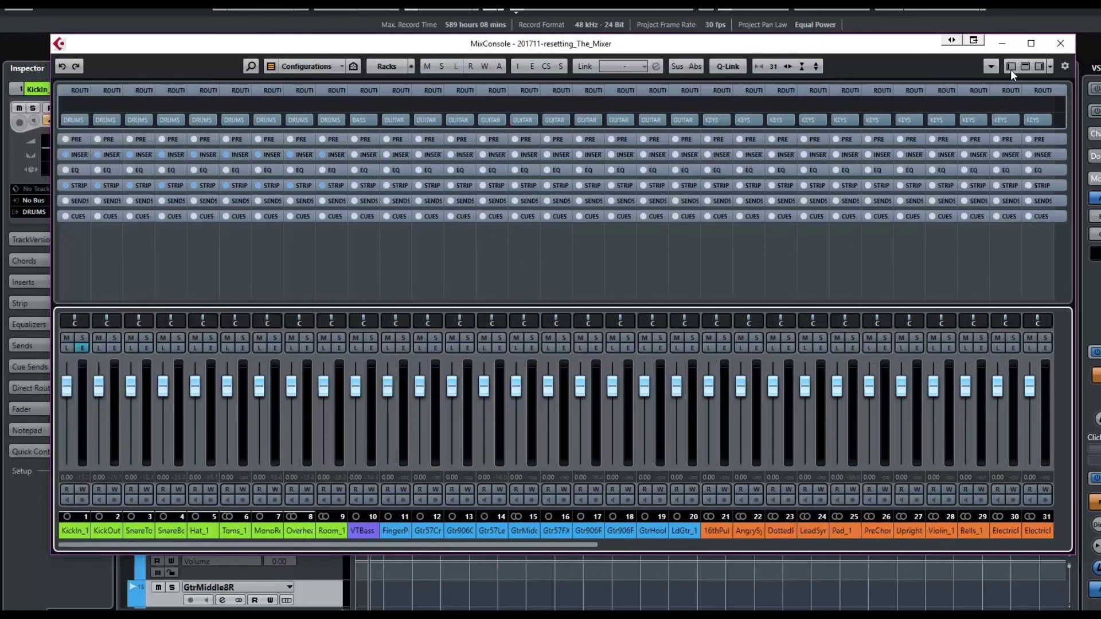